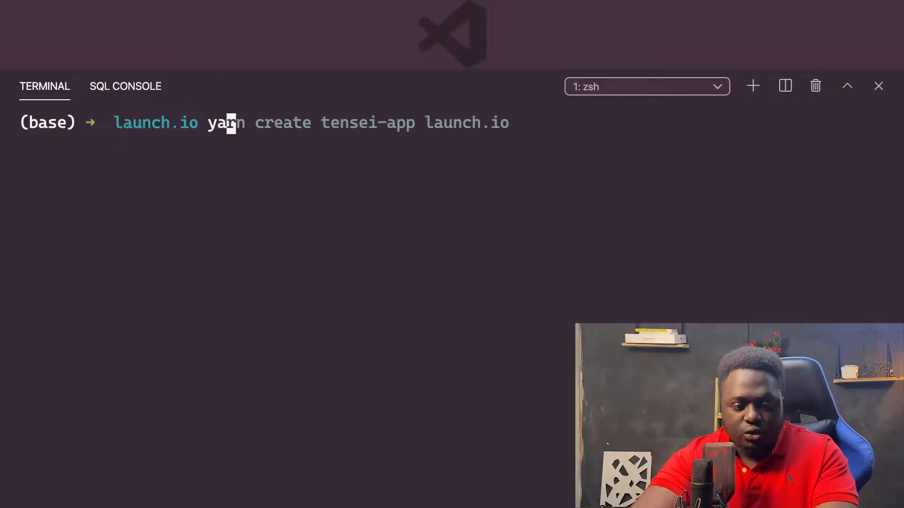
Run yarn create tensei-app launch.io in the terminal to scaffold the project
key(Right)
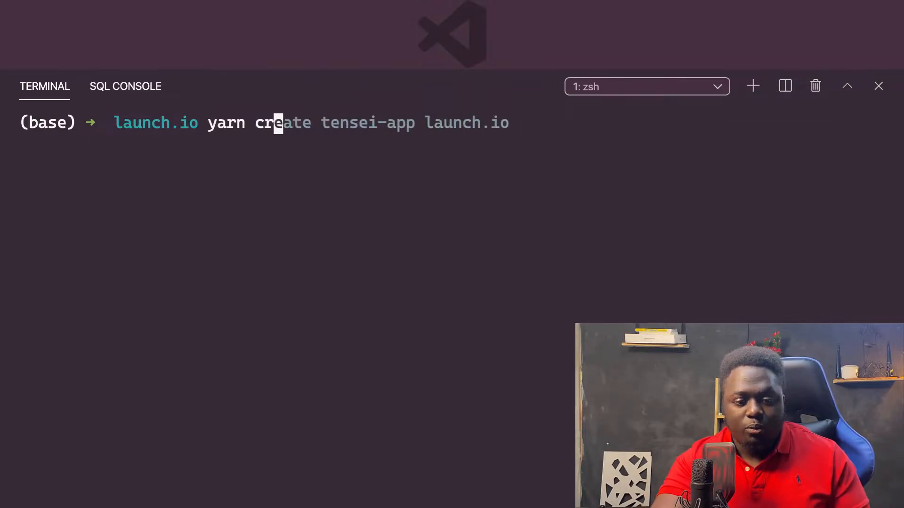
key(BackSpace)
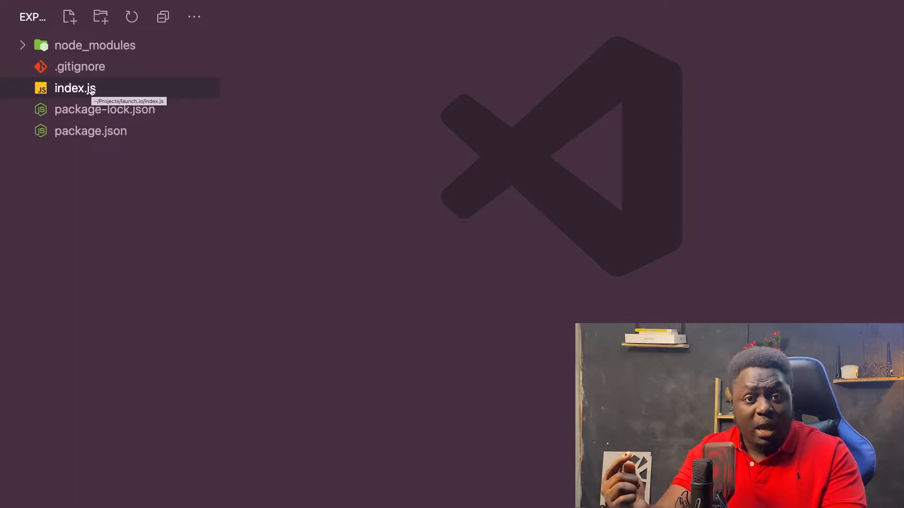
click(75, 88)
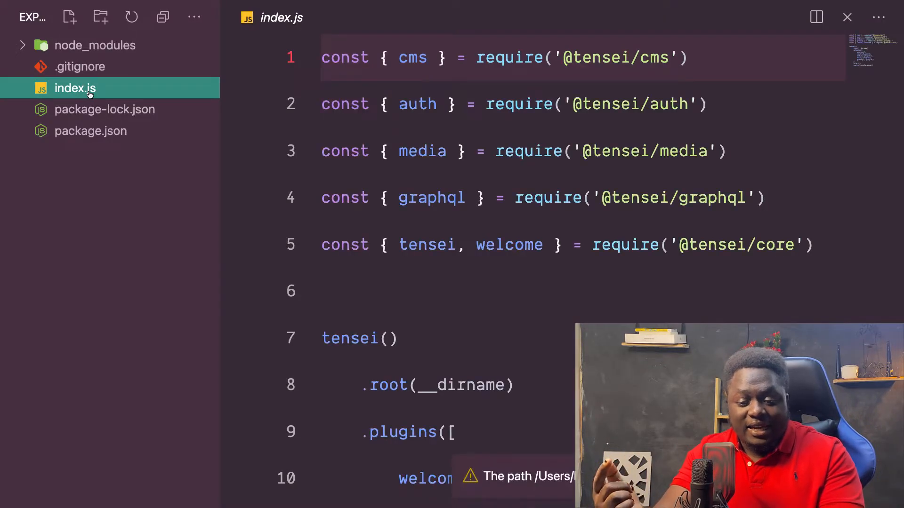
key(ctrl+b)
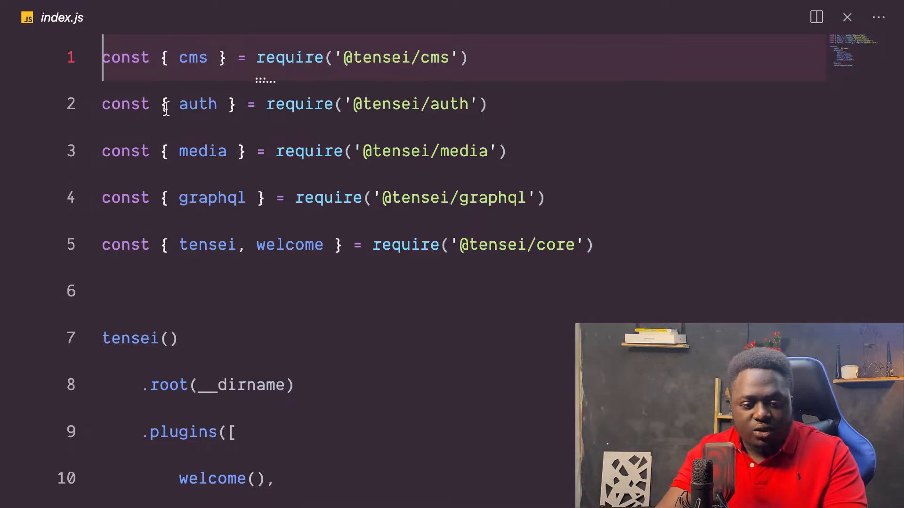
drag(161, 105, 367, 104)
click(305, 151)
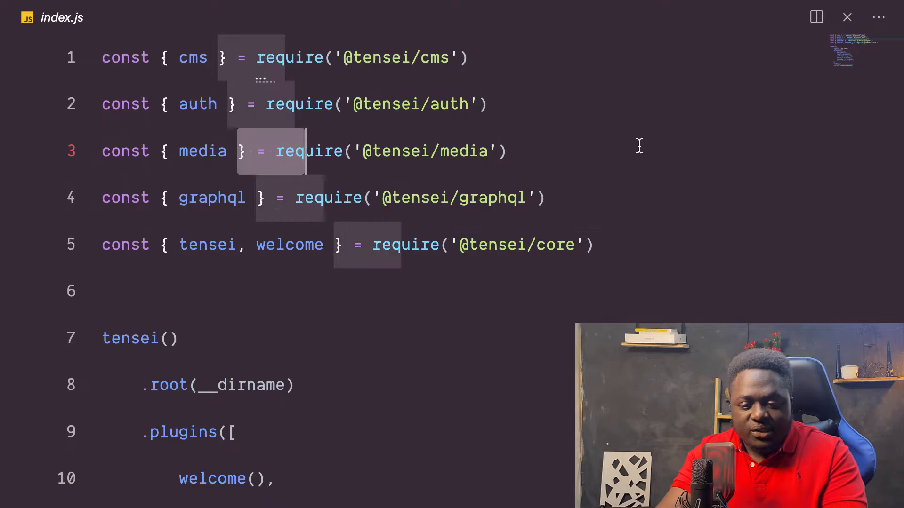
click(642, 148)
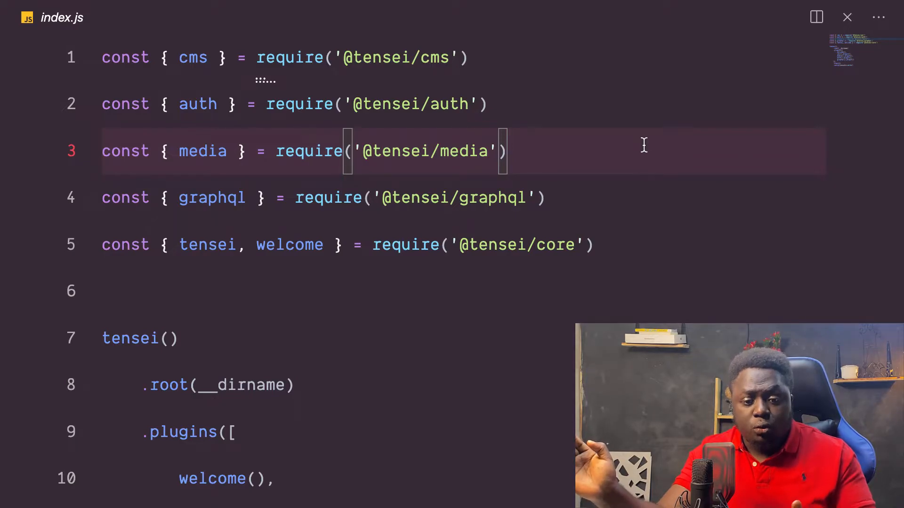
scroll(643, 145, down, 9)
scroll(642, 145, down, 2)
scroll(642, 145, up, 4)
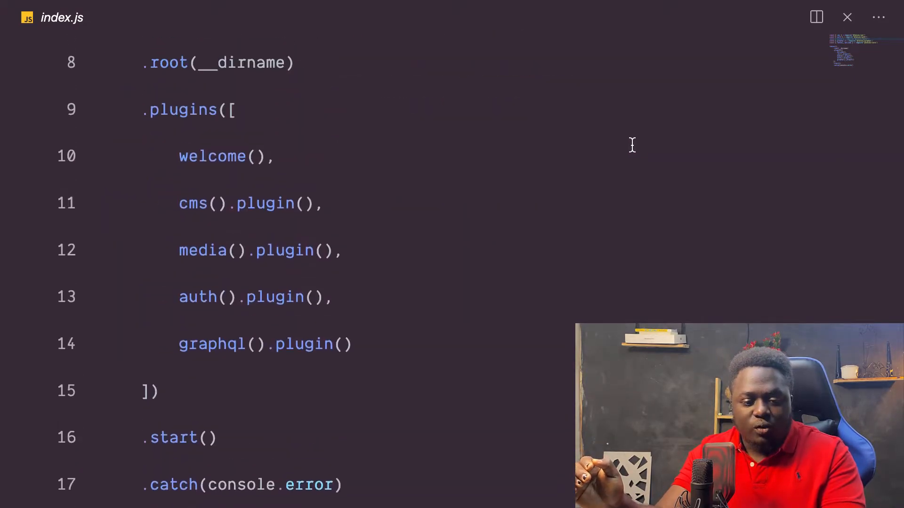
Walk through the plugins array: welcome, cms, media, auth and graphql
click(350, 164)
click(343, 193)
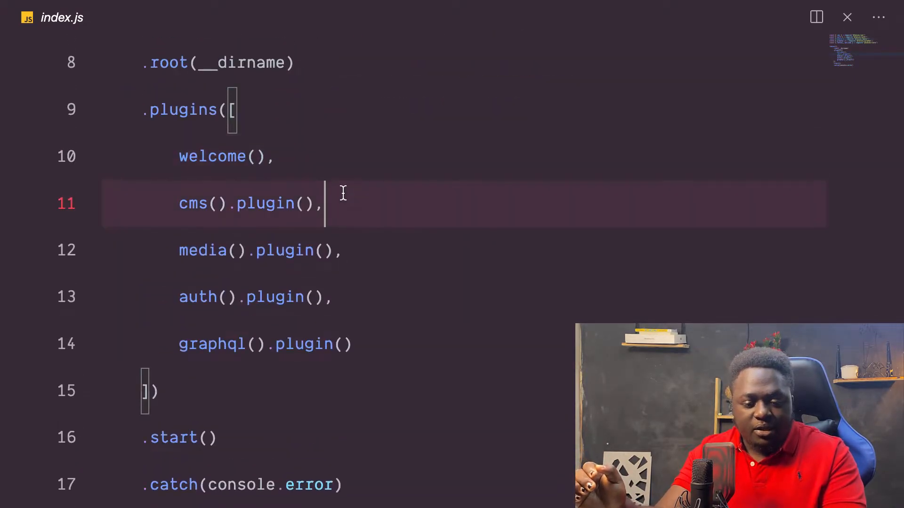
click(339, 254)
click(338, 297)
click(342, 332)
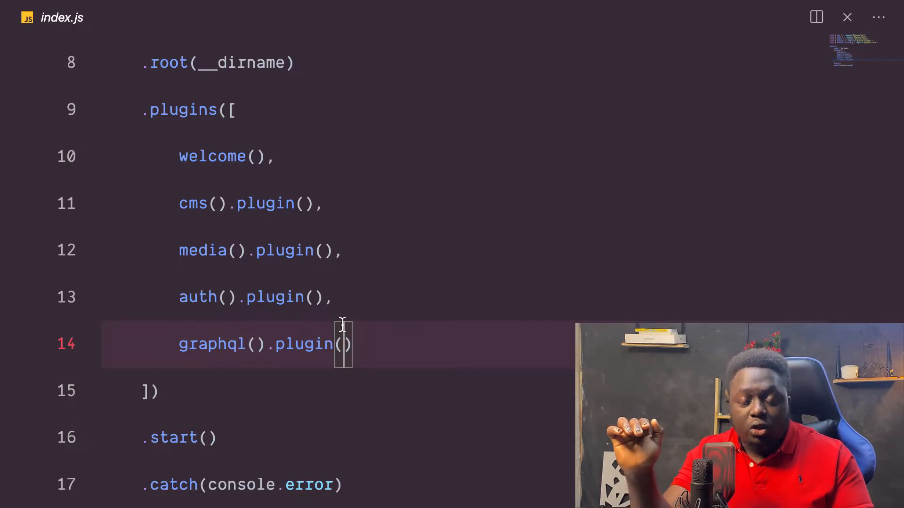
scroll(342, 325, down, 3)
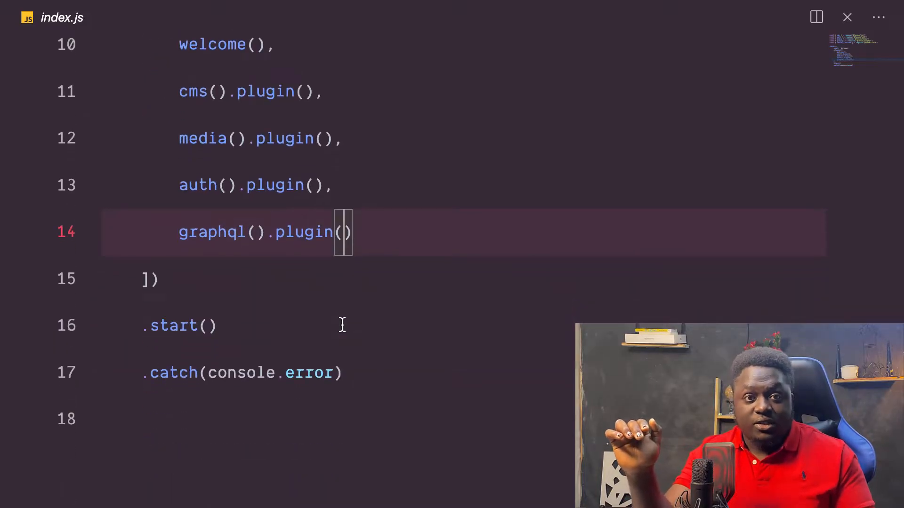
Run yarn dev and view the Tensei welcome page at localhost:8810 zoomed to 125 percent
key(ctrl+grave)
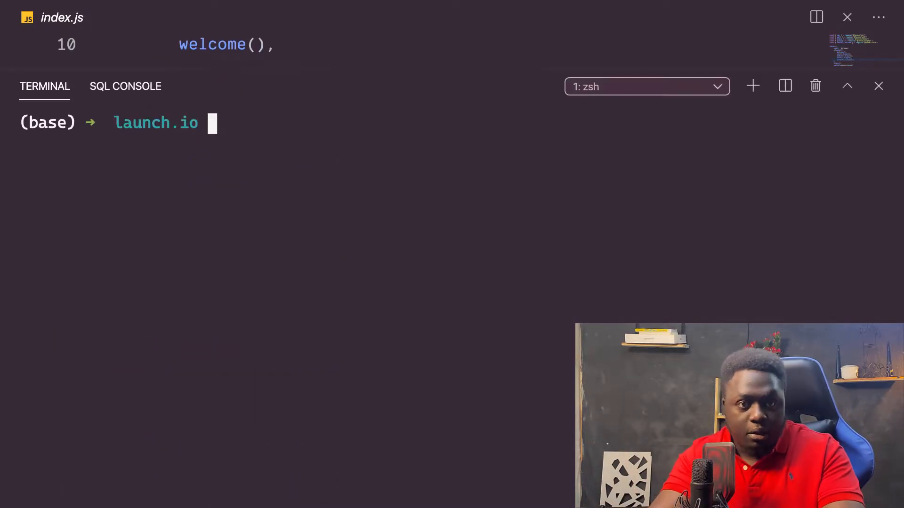
text(yarn dev)
key(Return)
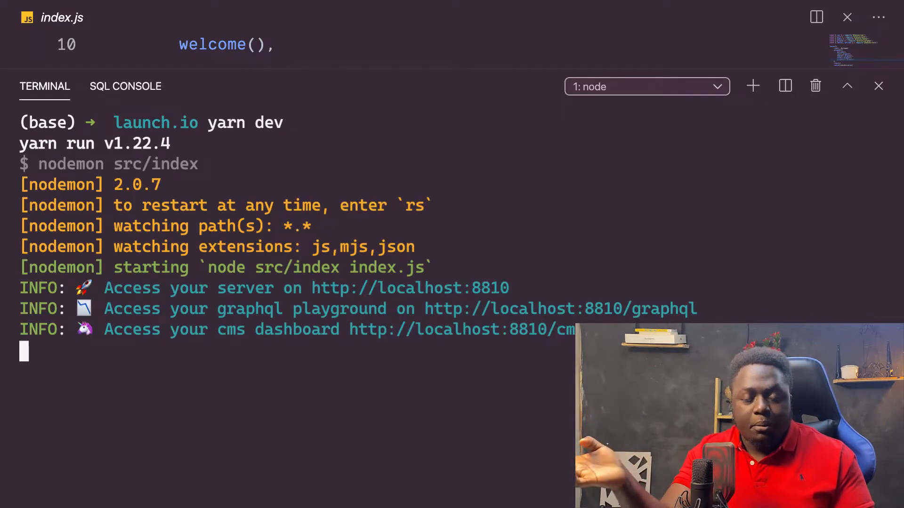
key(ctrl+Right)
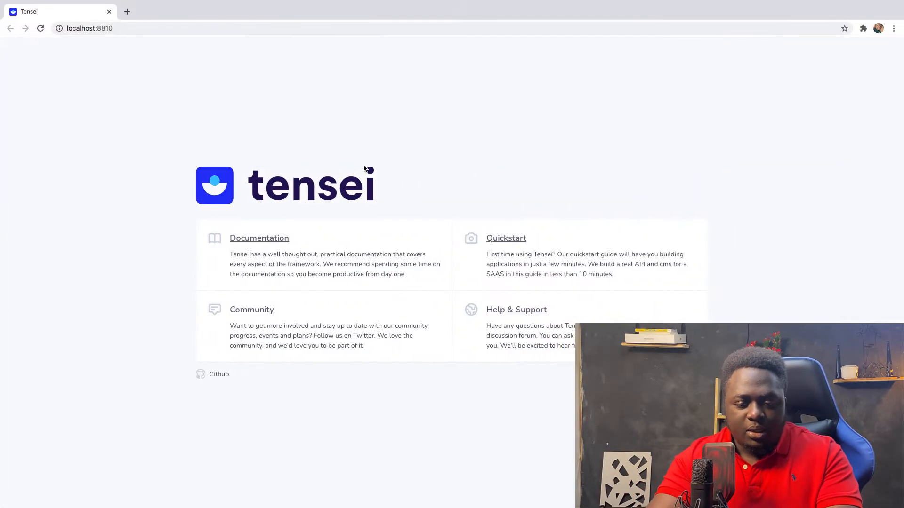
key(ctrl+plus)
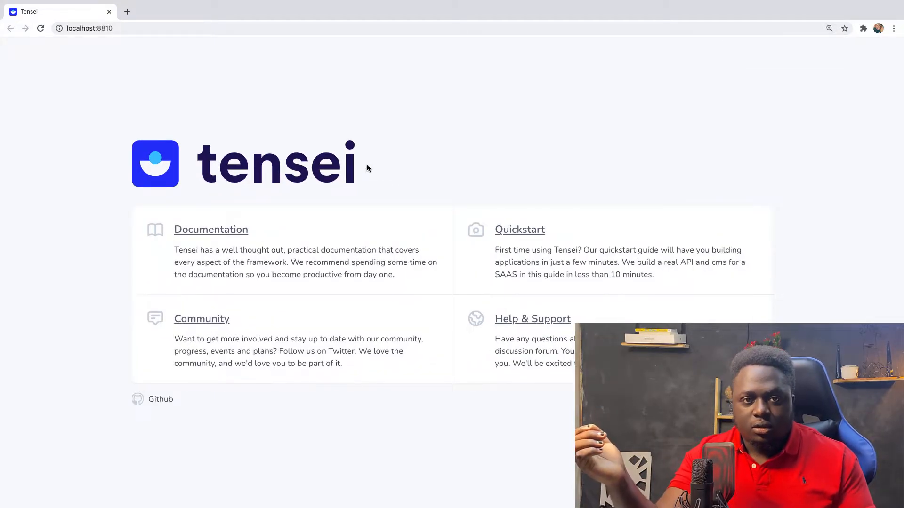
key(ctrl+Left)
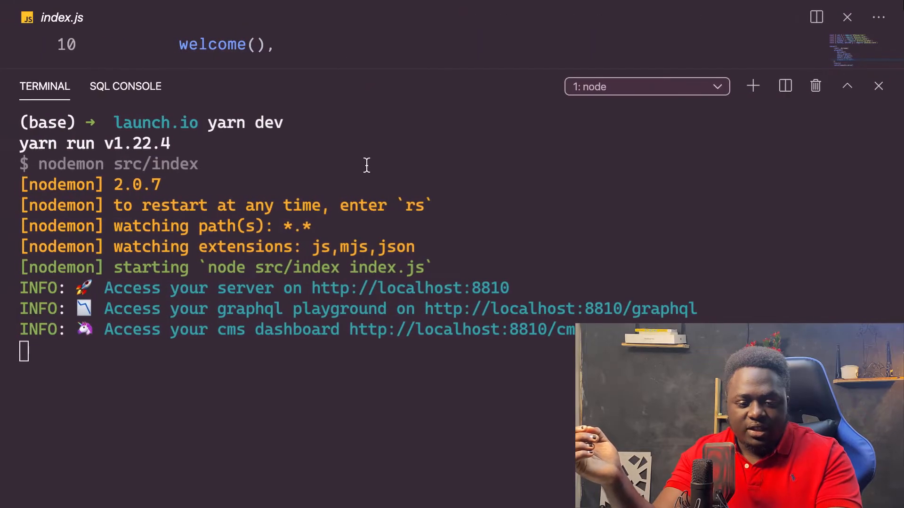
scroll(343, 232, up, 2)
scroll(311, 177, up, 2)
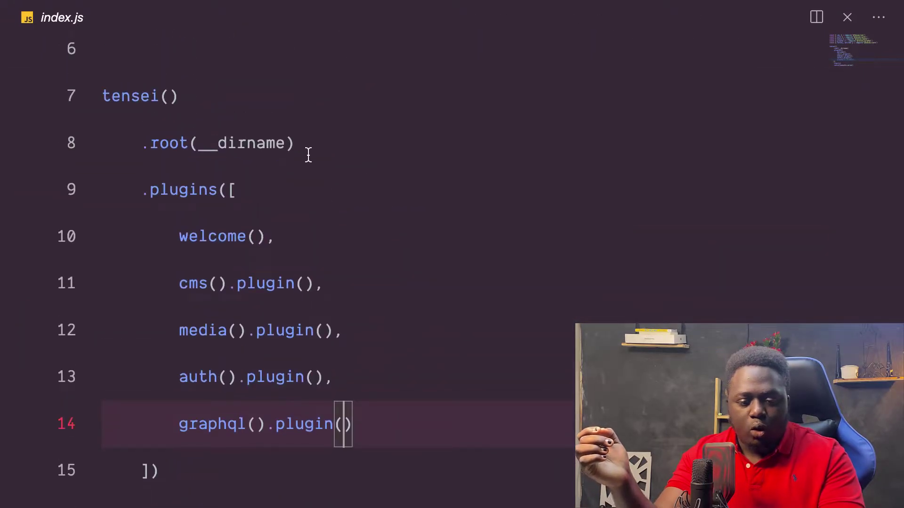
click(297, 204)
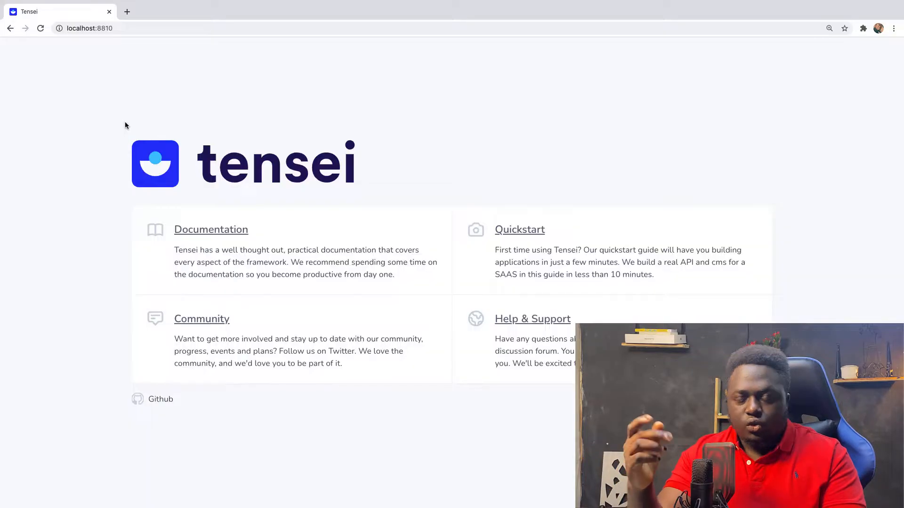
Load localhost:8810/cms in the browser, landing on the admin registration page
key(alt+Tab)
click(142, 28)
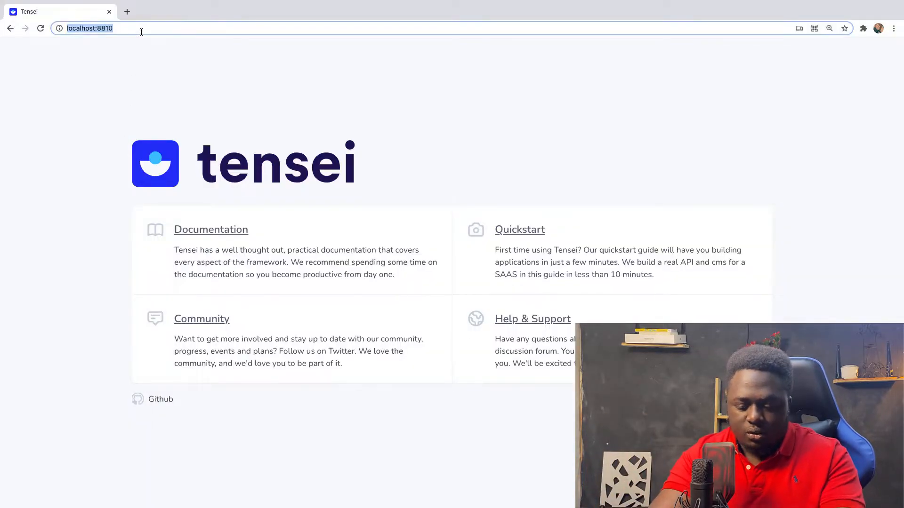
text(/cms)
key(Return)
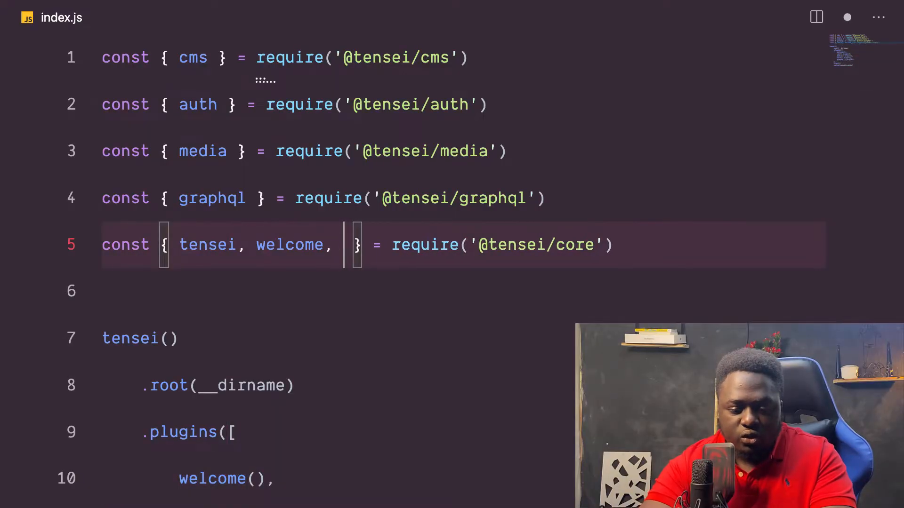
text(resoruce)
key(Escape)
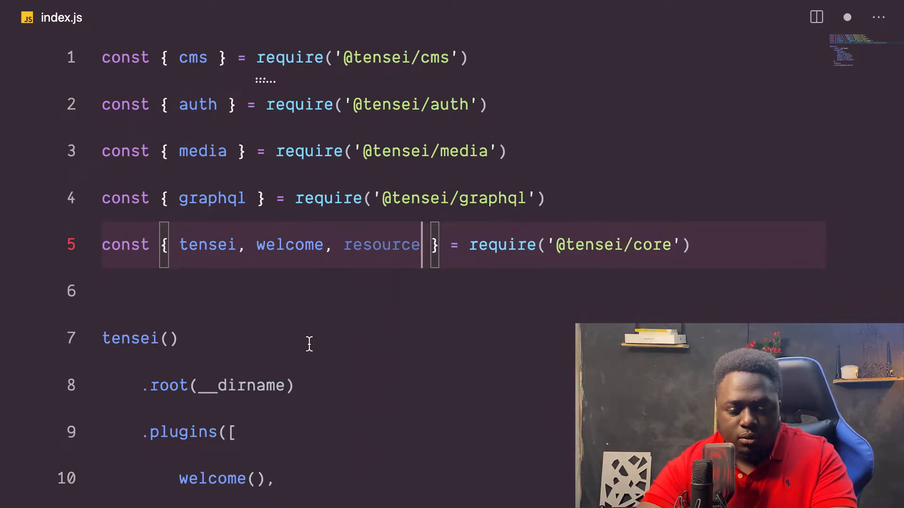
scroll(309, 339, down, 5)
scroll(300, 399, up, 3)
scroll(300, 400, up, 3)
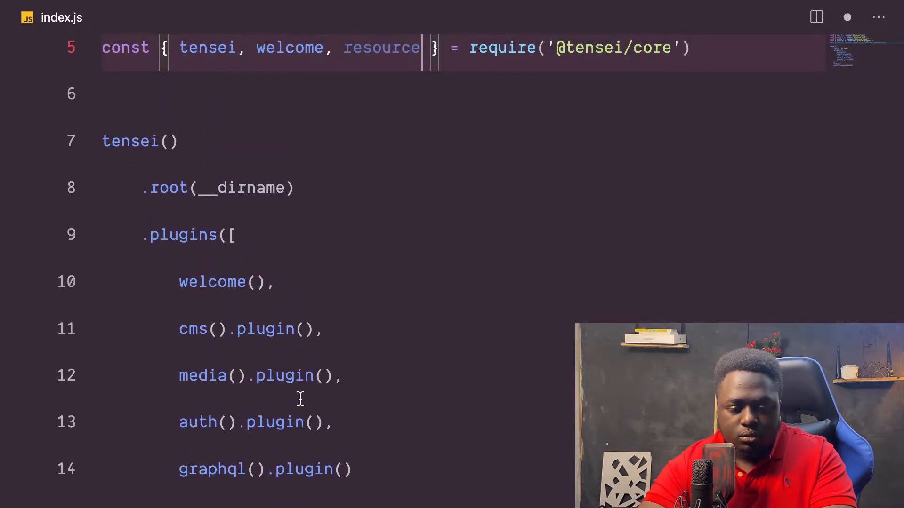
click(332, 189)
key(Return)
text(.res)
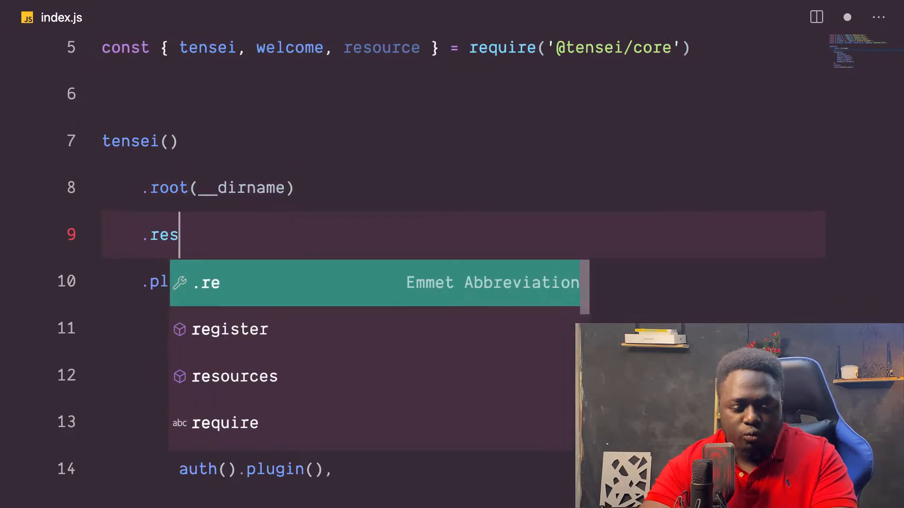
text(ources([)
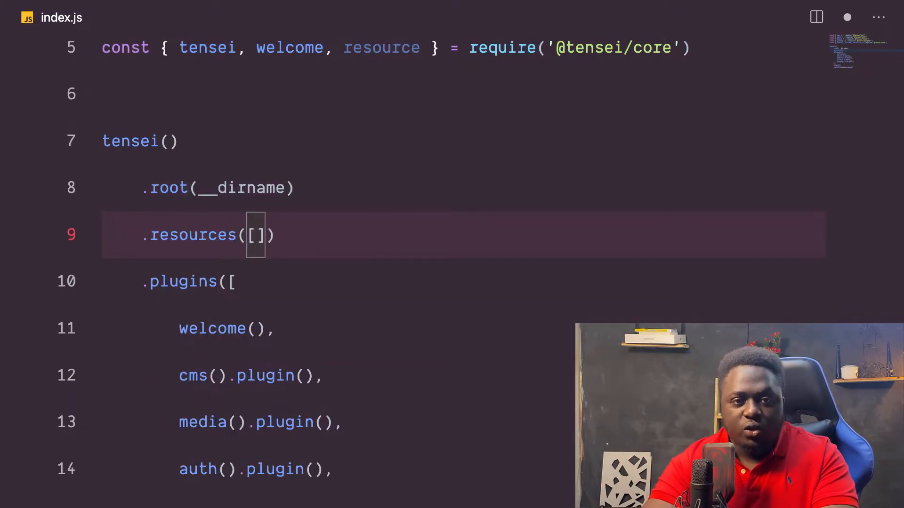
key(Return)
text(r)
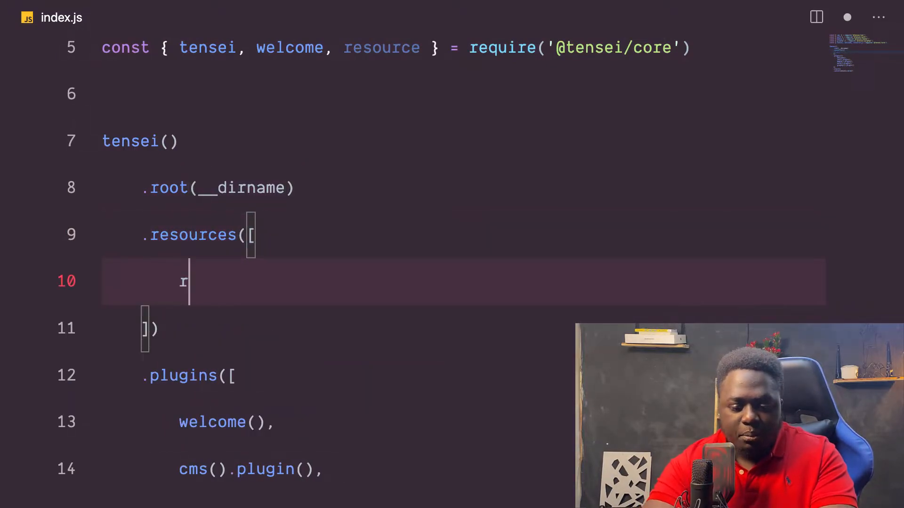
text(esource('D)
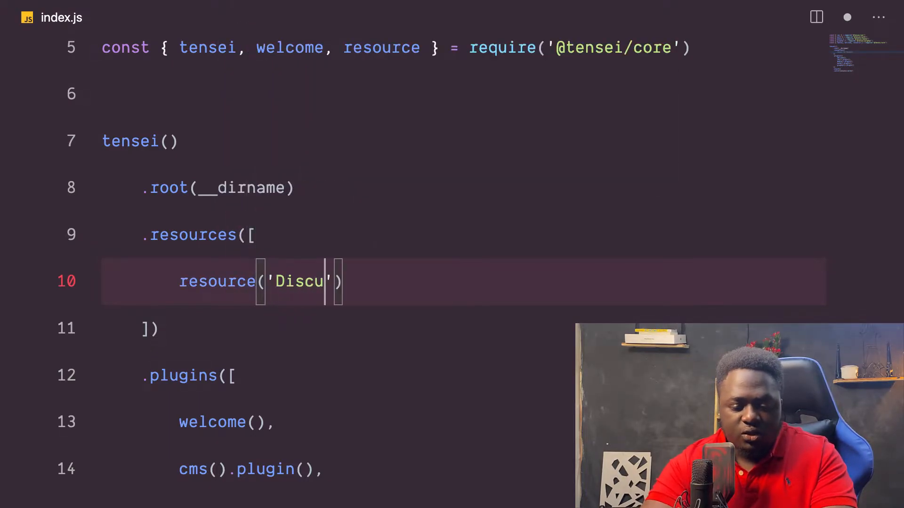
text(iscussion)
Add resource('Discussion').fields([ ]) inside the resources list and check the import line
key(End)
key(Return)
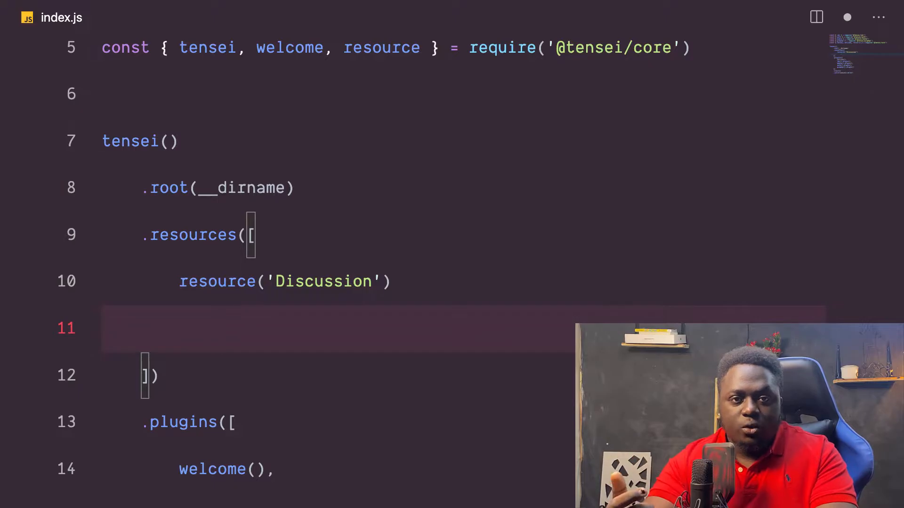
text(.fie)
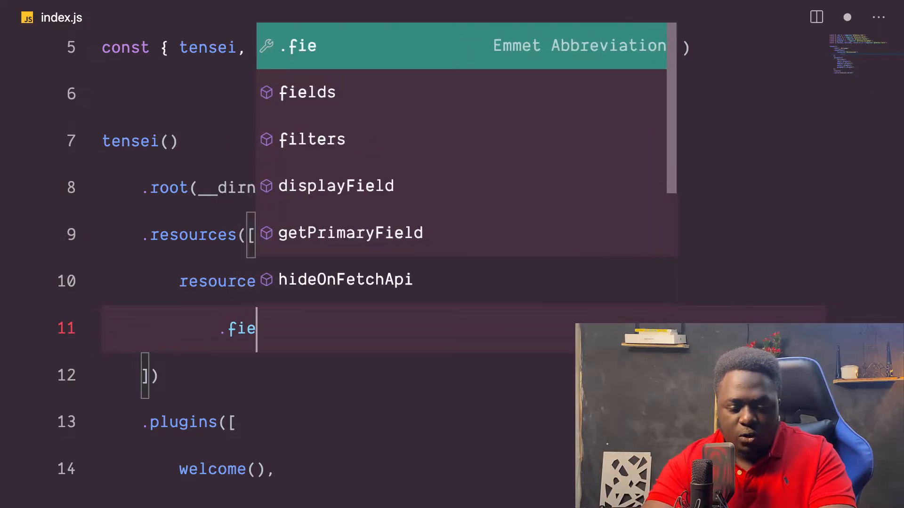
text(lds([)
key(Return)
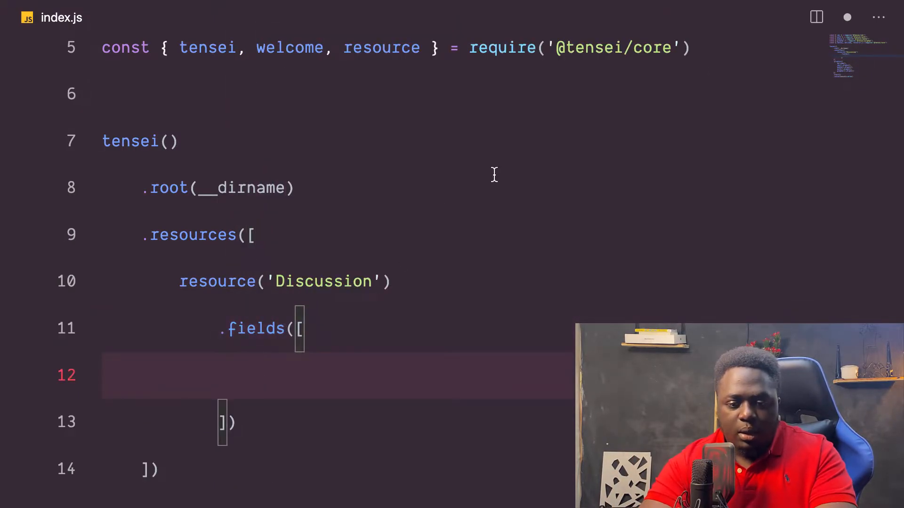
scroll(429, 48, up, 1)
click(423, 103)
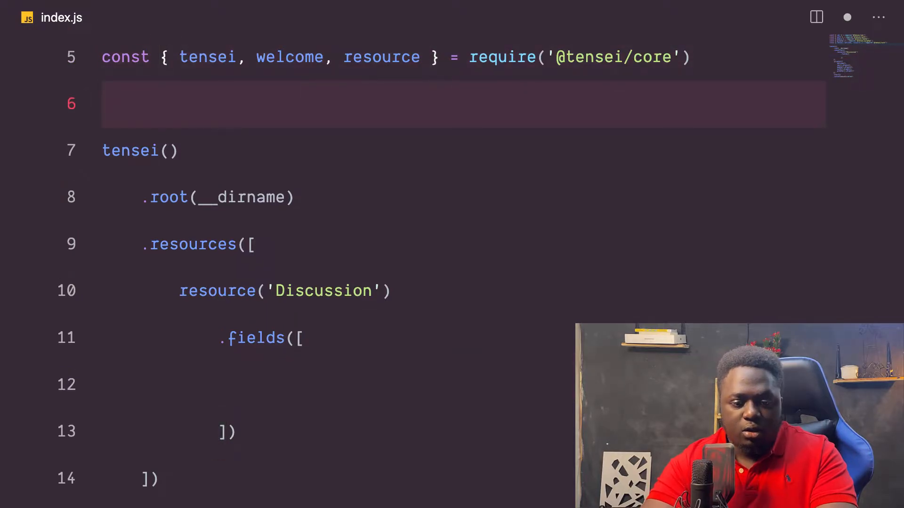
click(426, 55)
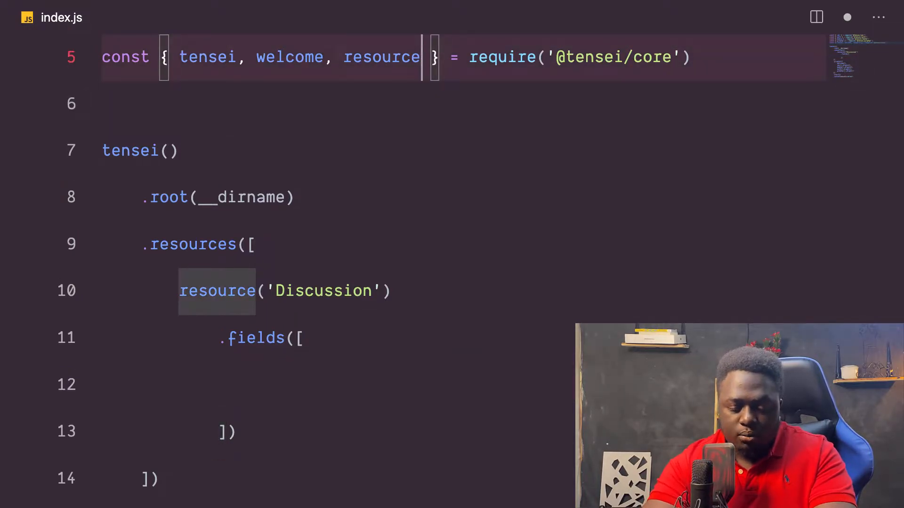
text(, te)
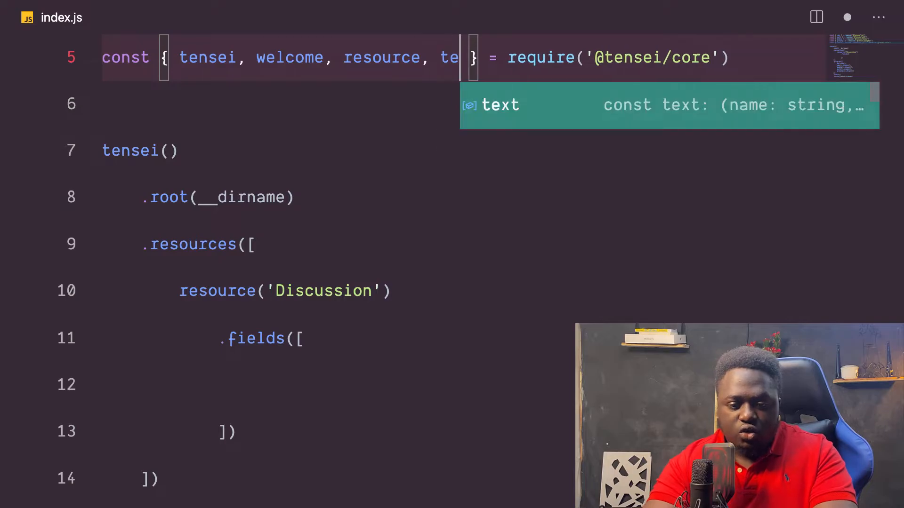
text(xt)
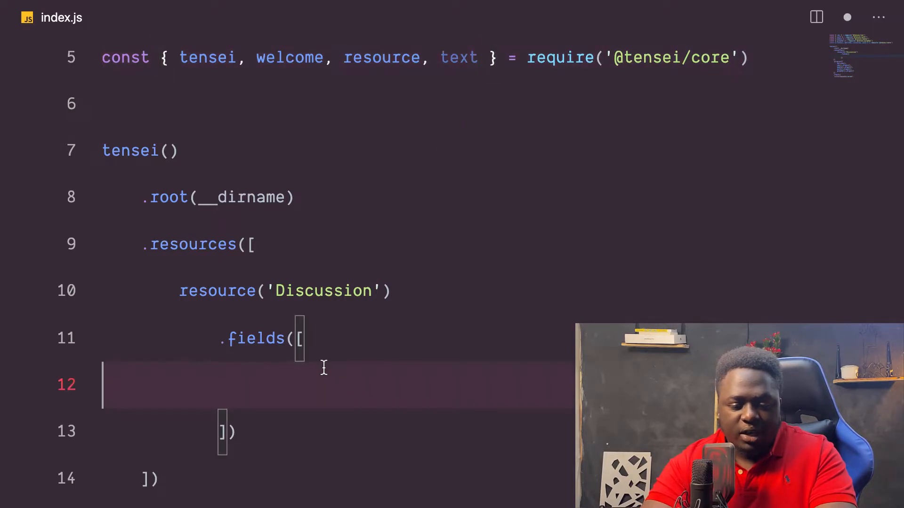
text(ext(')
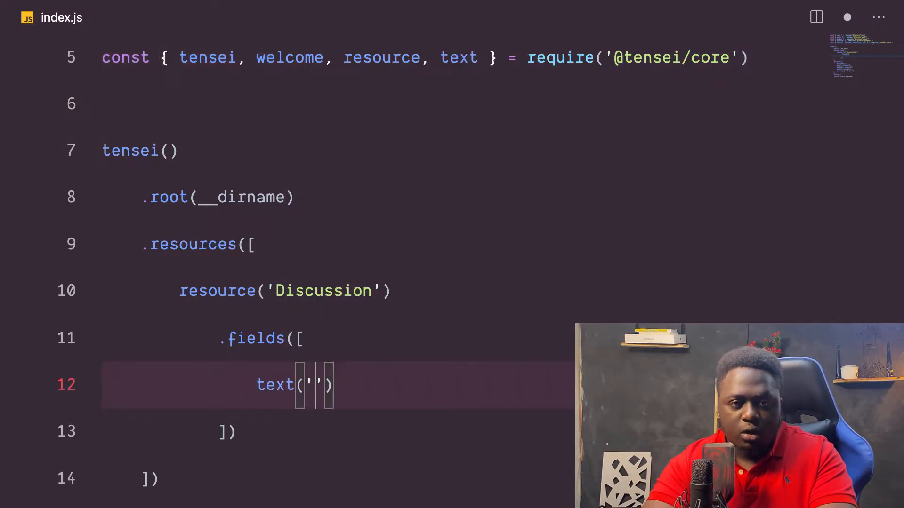
text(Title)
Add text('Title') with .rules('required', 'max:50') to the Discussion fields
key(Right)
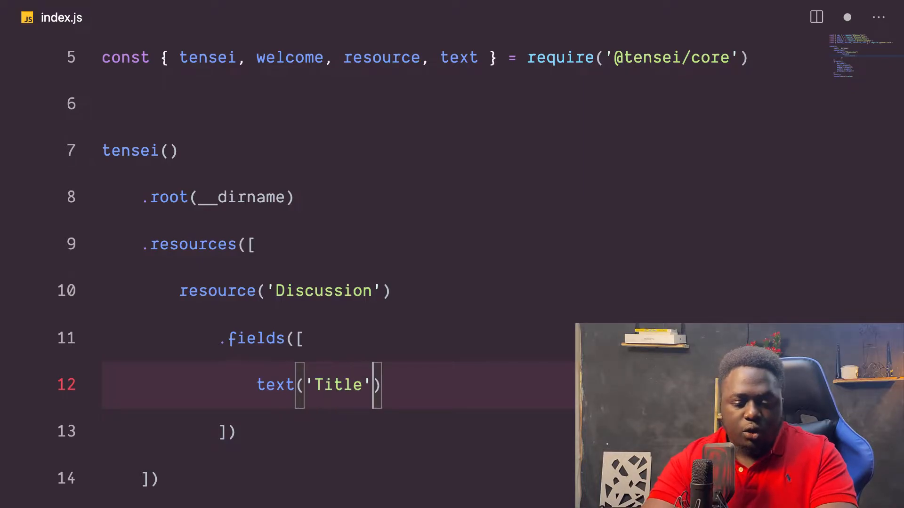
key(Right)
text(.re)
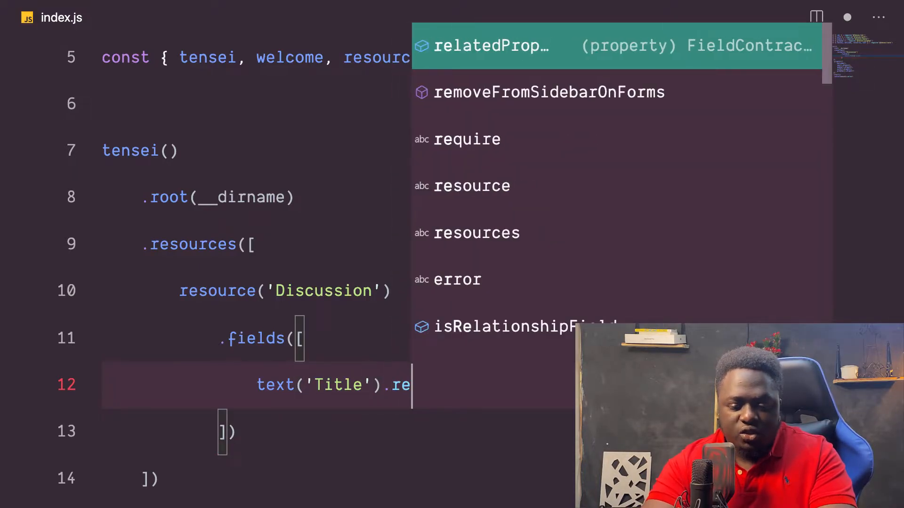
key(BackSpace)
text(ules('re)
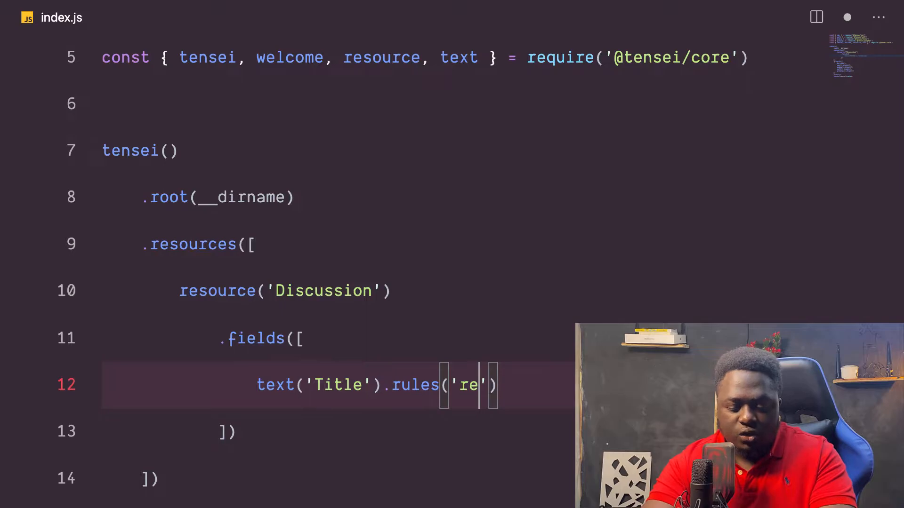
text(quired)
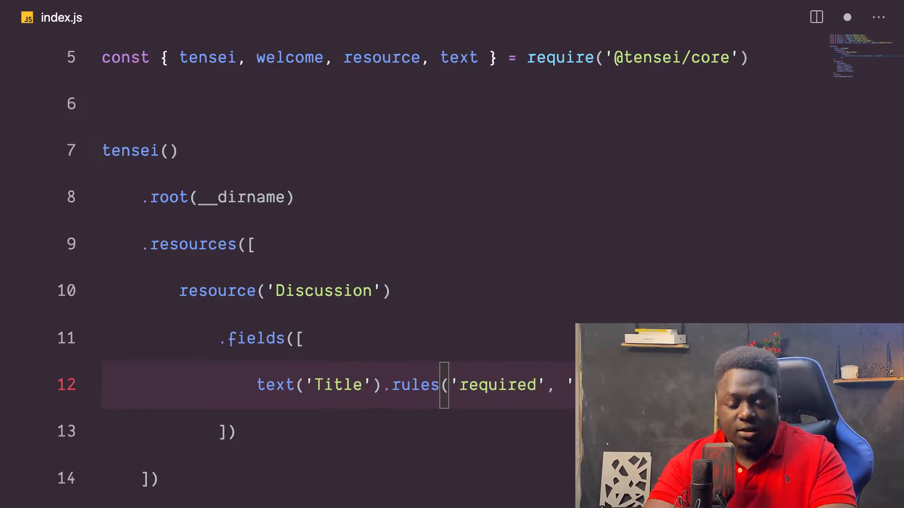
key(Return)
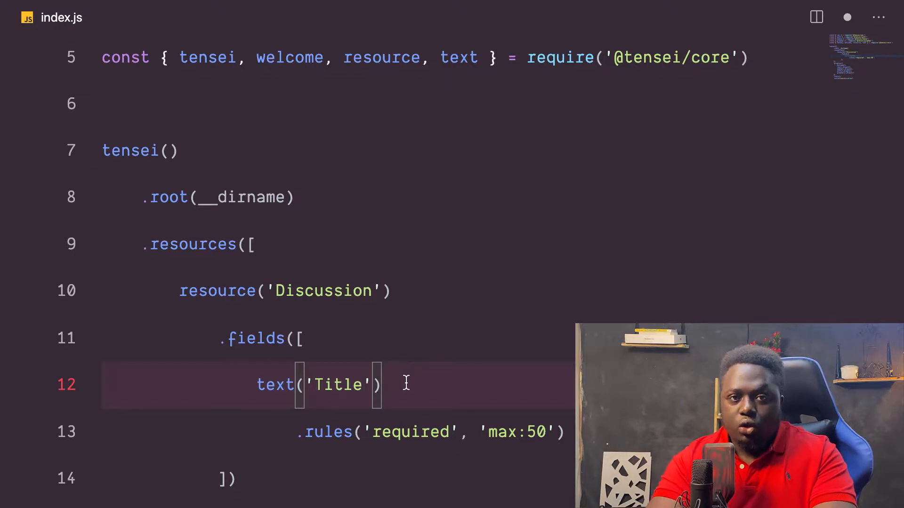
key(Return)
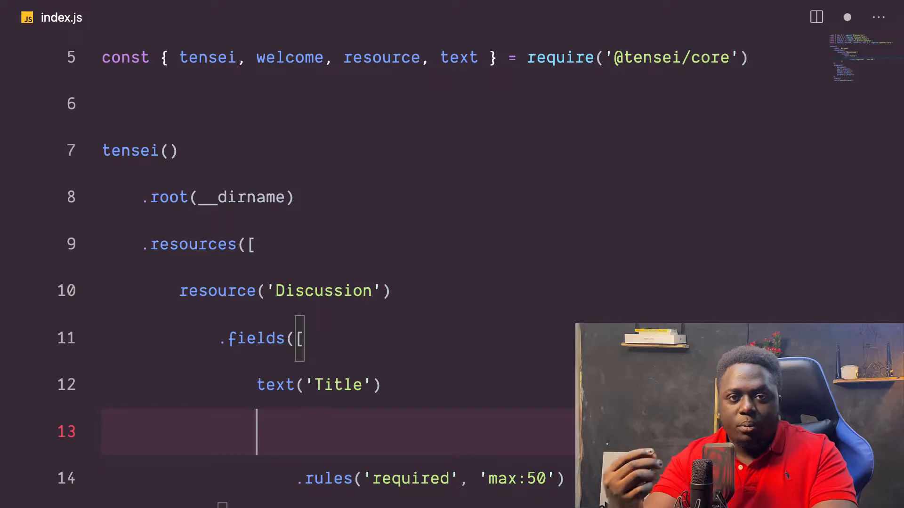
text(.j)
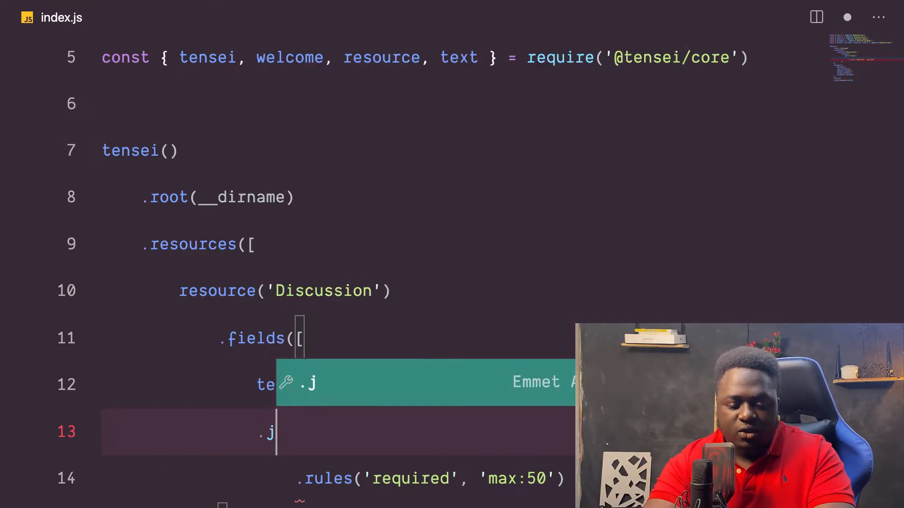
Chain .hideOnUpdateApi() onto the Title field and start a line for the next field
key(BackSpace)
key(BackSpace)
key(Tab)
text(.hideonupda)
key(Down)
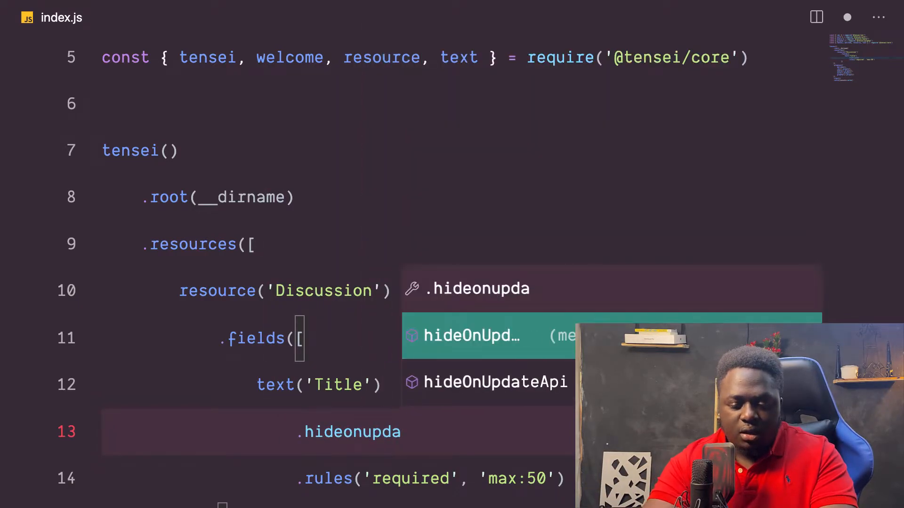
key(Down)
key(Return)
text(()
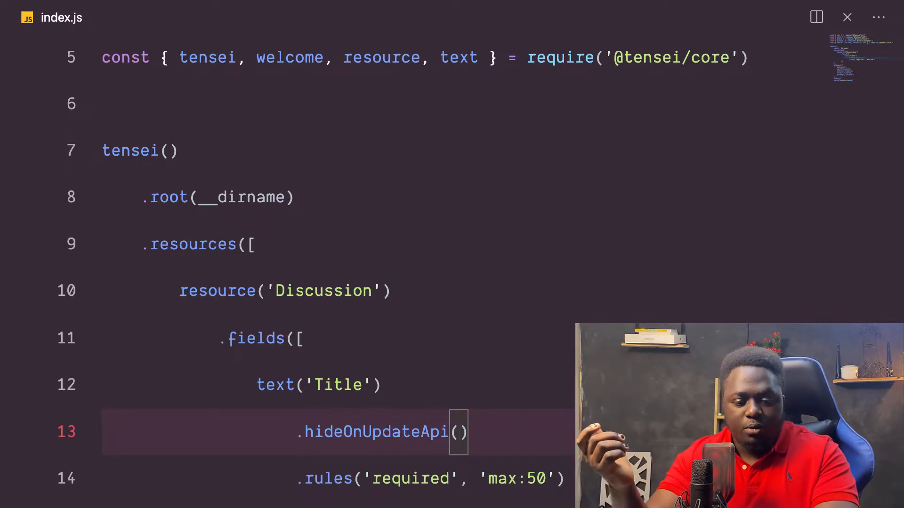
scroll(458, 432, down, 2)
scroll(497, 291, down, 2)
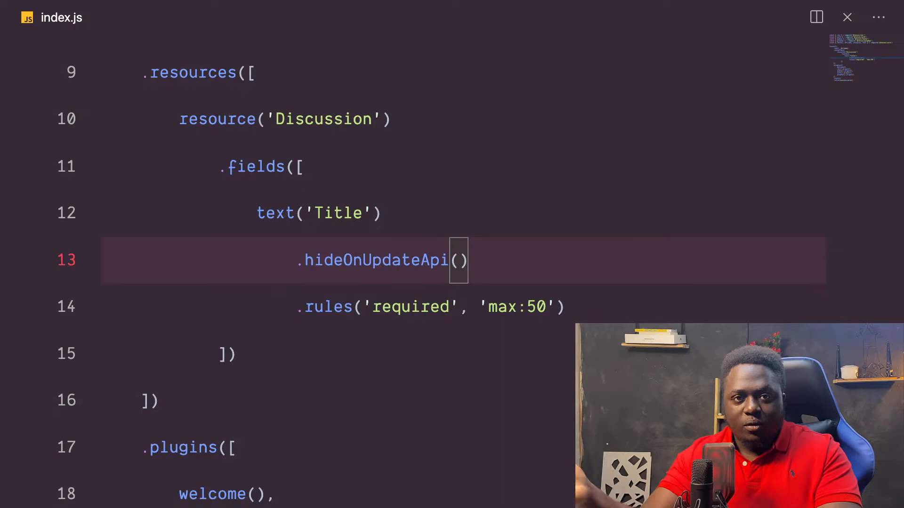
key(Down)
key(End)
text(,)
key(Return)
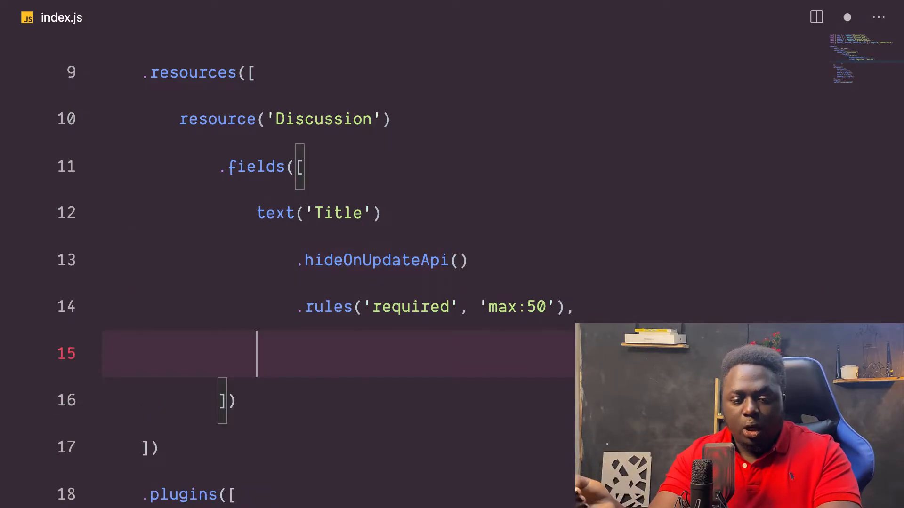
text(textar)
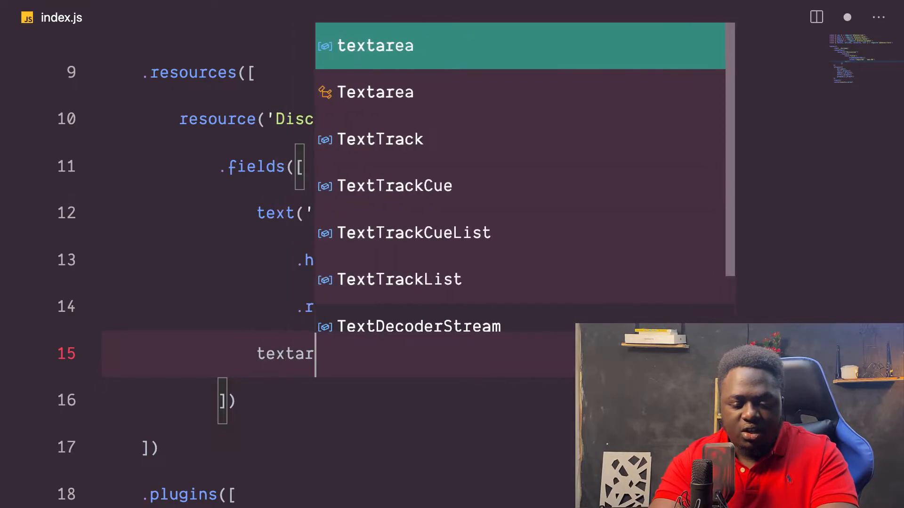
text(ea)
key(Tab)
text((')
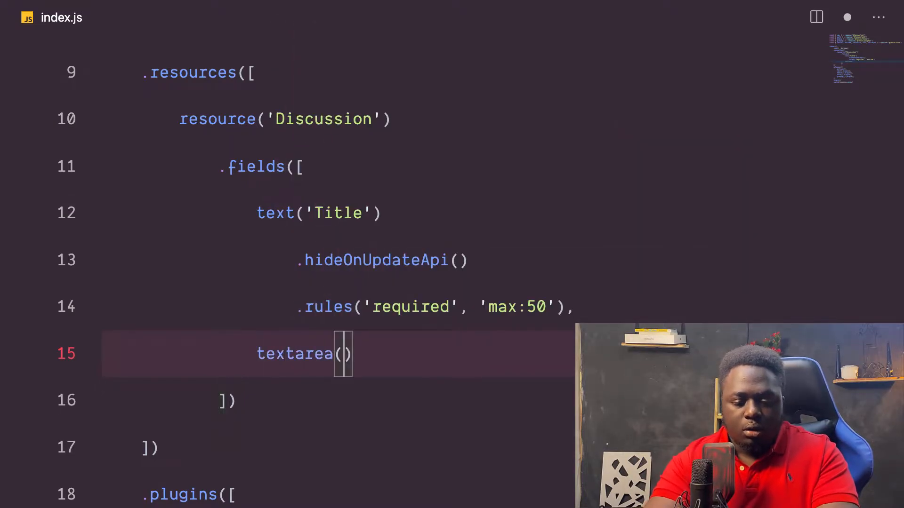
text(Body')
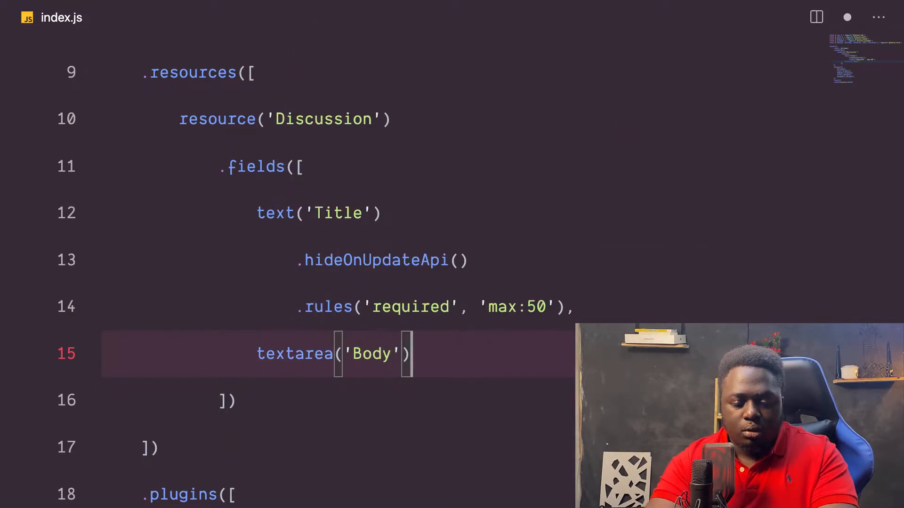
key(Return)
text(.rules('r)
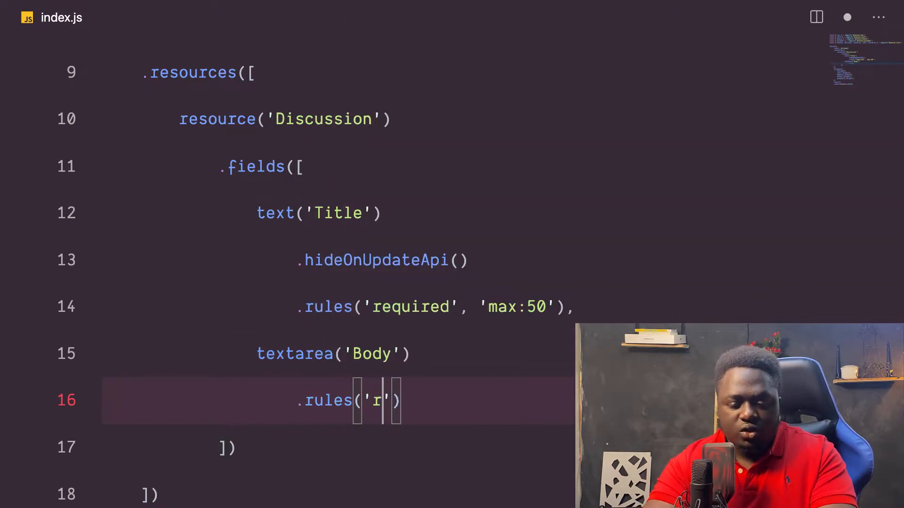
text(equired)
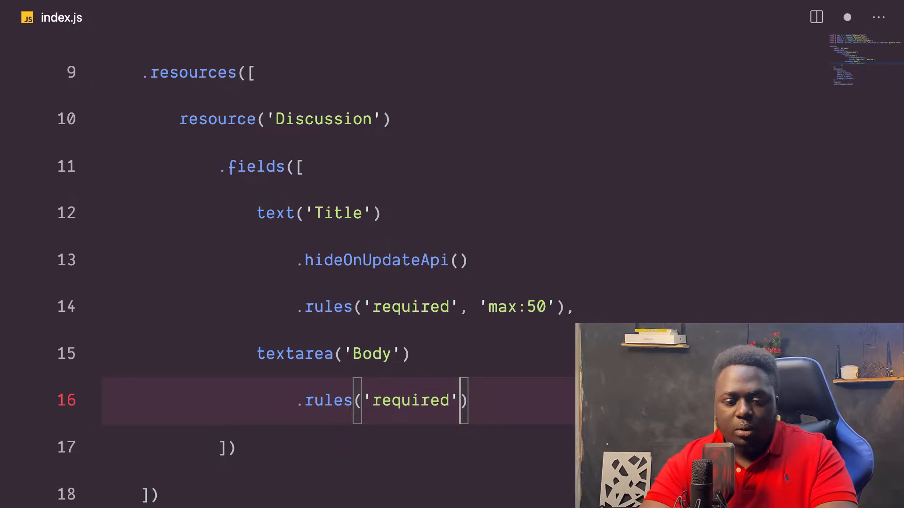
scroll(339, 254, up, 2)
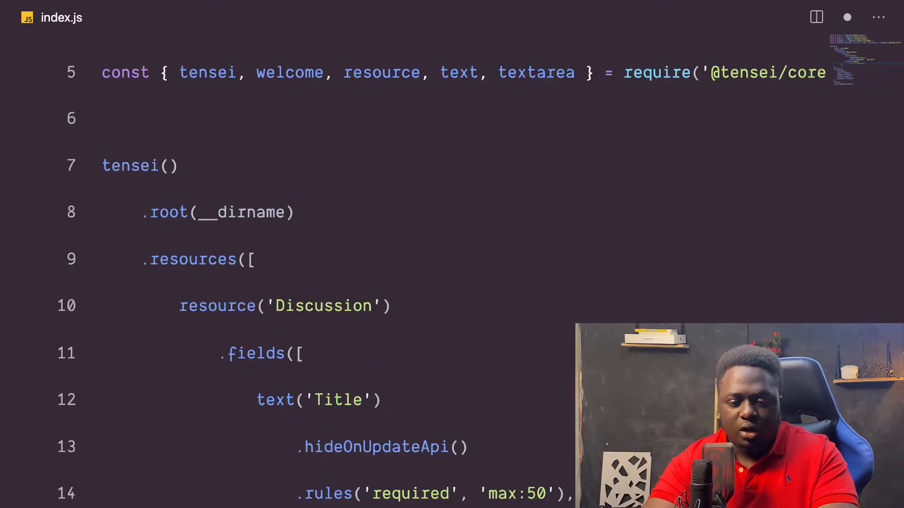
scroll(754, 284, up, 2)
click(578, 245)
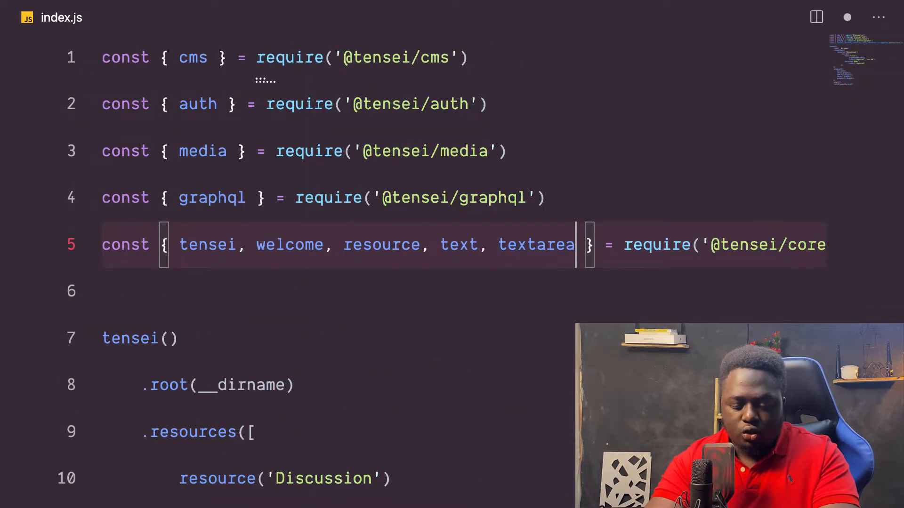
text(, bel)
key(Tab)
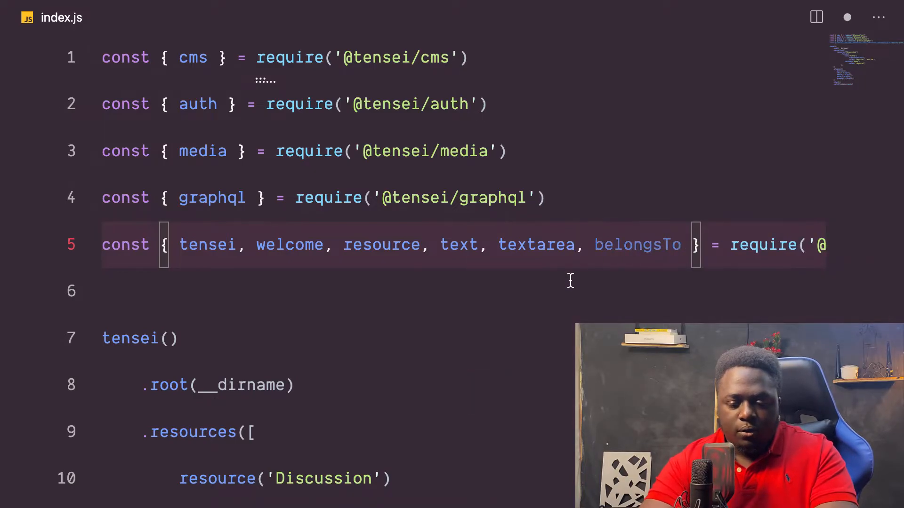
scroll(570, 281, down, 5)
scroll(570, 280, up, 2)
scroll(571, 280, up, 1)
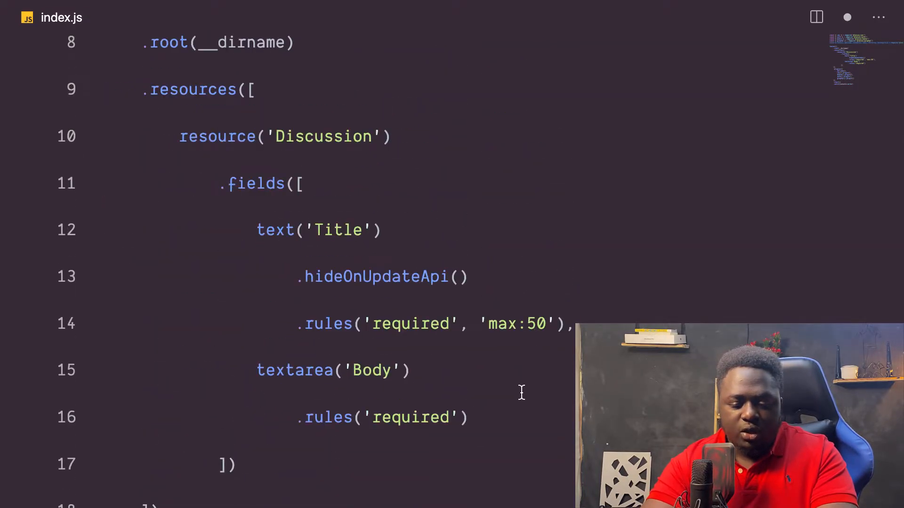
Add a belongsTo('User') relationship to the Discussion fields list
click(467, 417)
text(,)
key(Return)
text(belogs)
key(Tab)
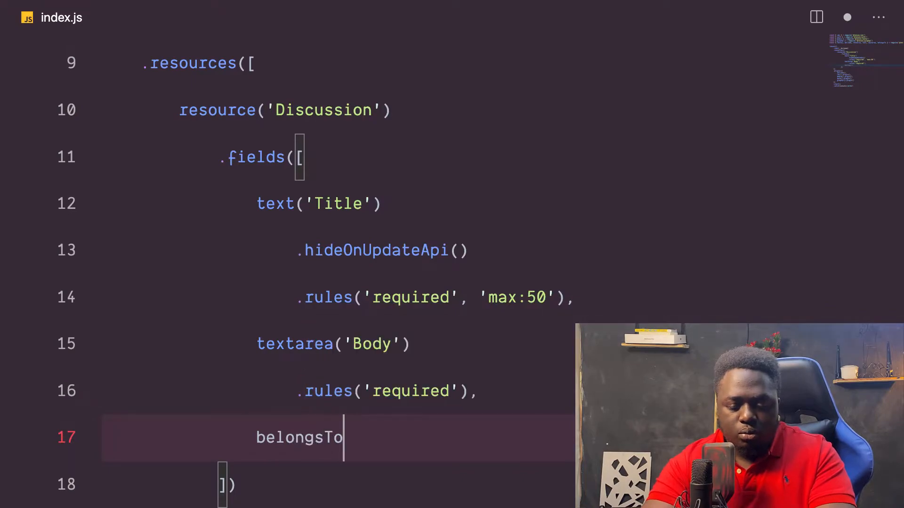
text(('User)
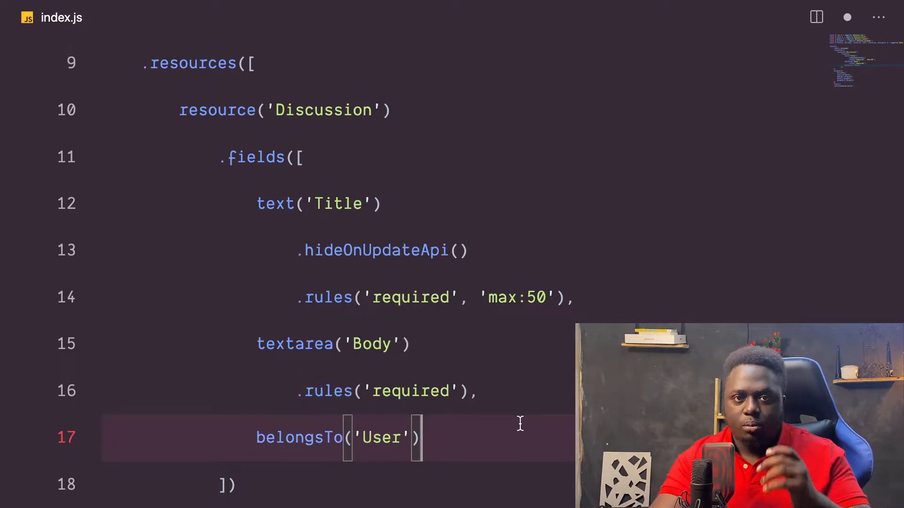
scroll(520, 423, down, 2)
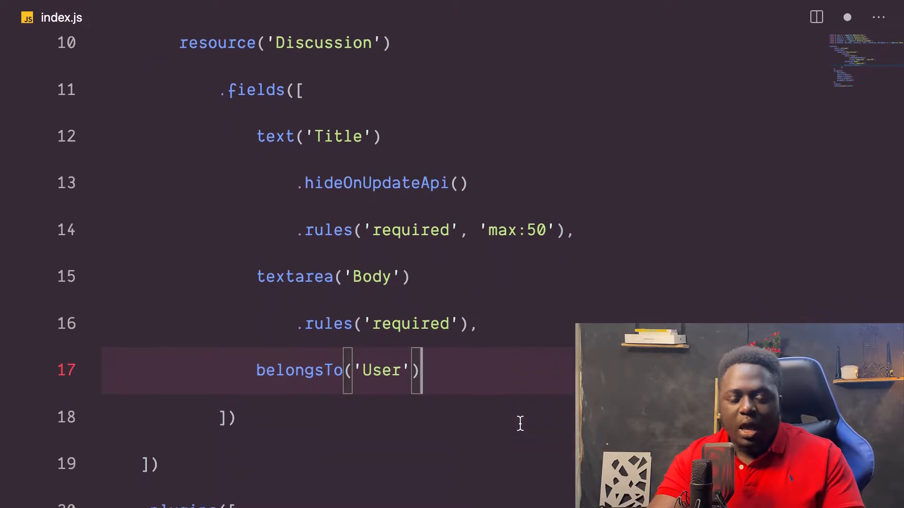
scroll(520, 423, down, 5)
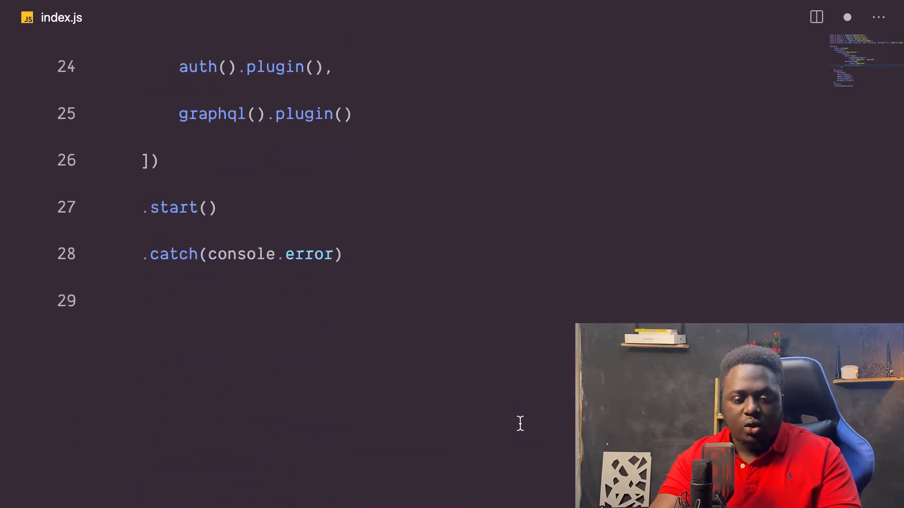
scroll(519, 424, up, 2)
click(518, 419)
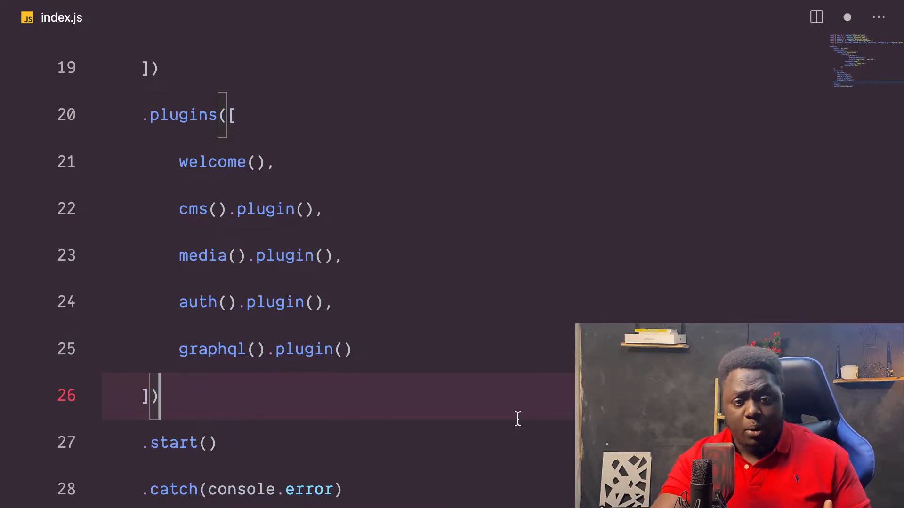
key(Up)
key(Up)
key(Up)
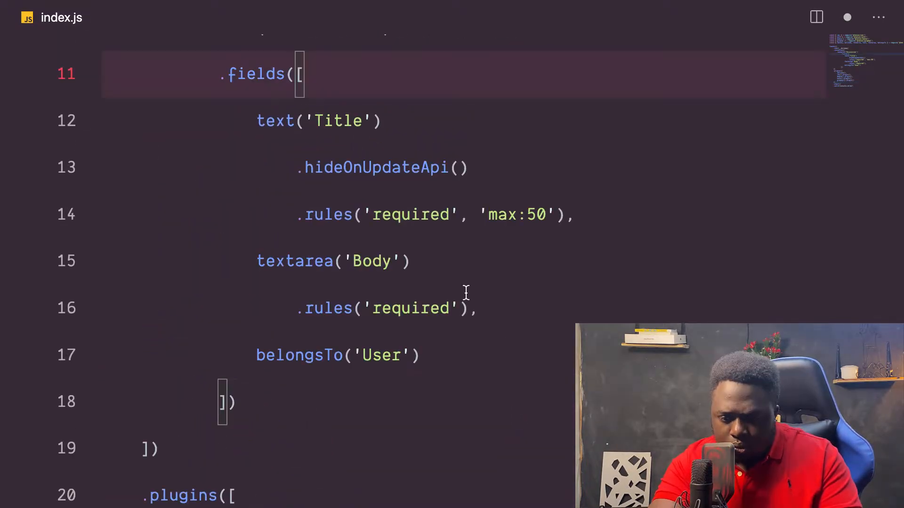
click(443, 357)
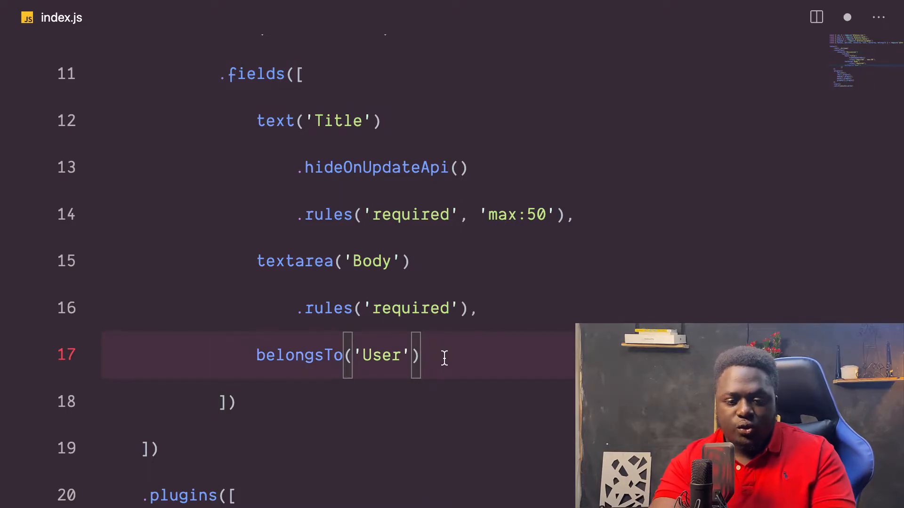
scroll(444, 357, up, 3)
Add resource('Reply') with textarea('Body'), belongsTo('User') and belongsTo('Discussion') fields
key(ctrl+minus)
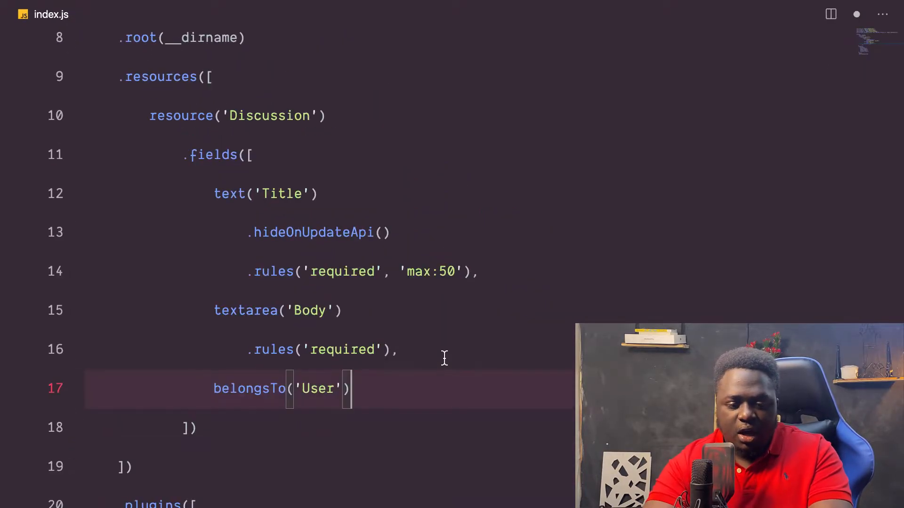
key(Down)
text(,)
key(Return)
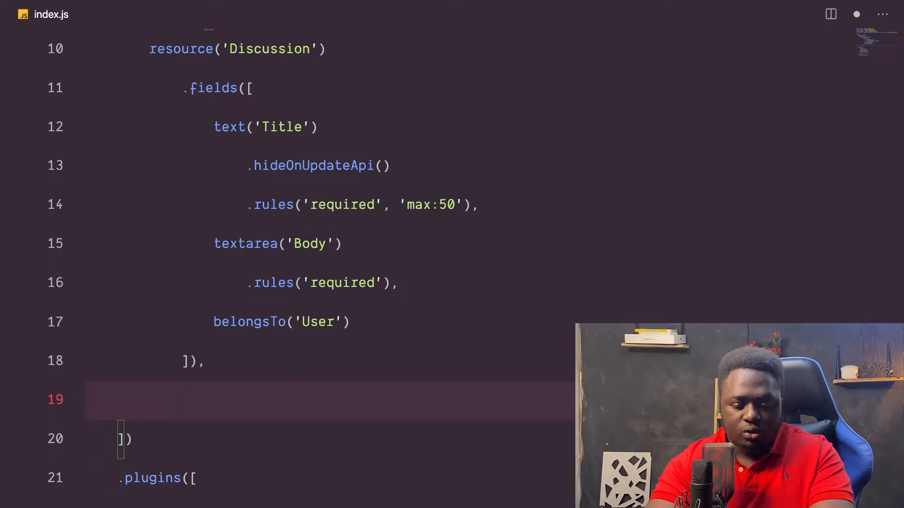
text(resource('Repl)
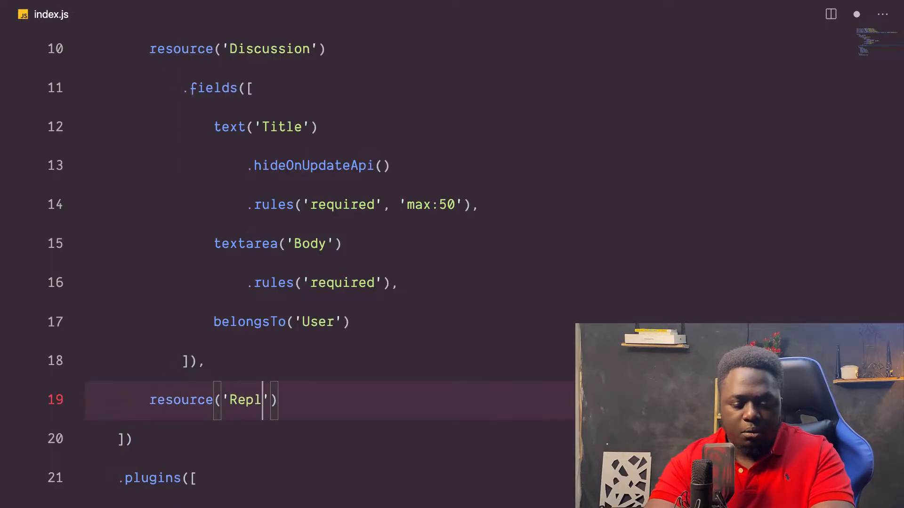
text(y)
key(End)
key(Return)
text(.fields()
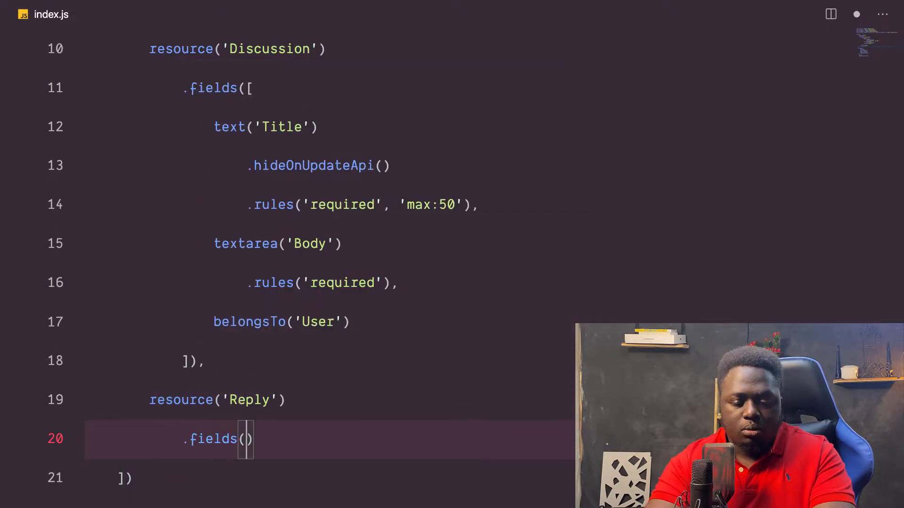
text([)
key(Return)
text(textarea('Body'))
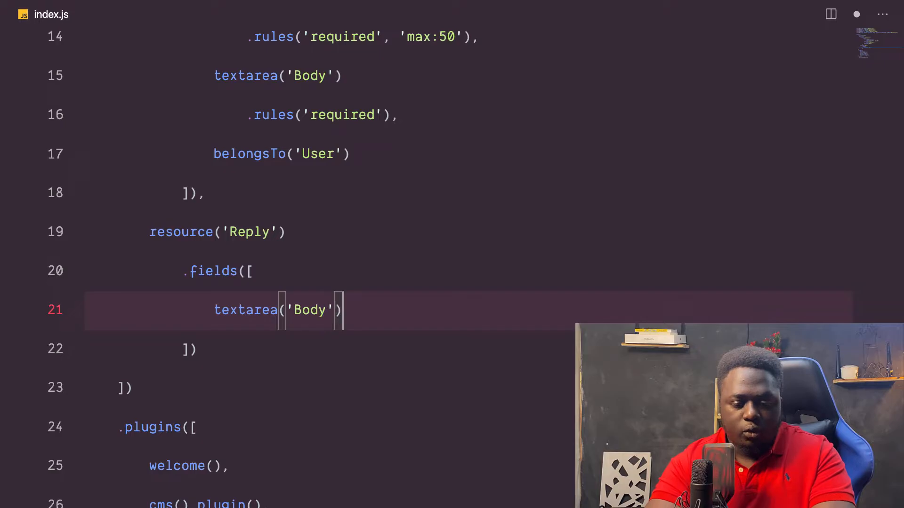
text(,)
key(Return)
text(belongsTo)
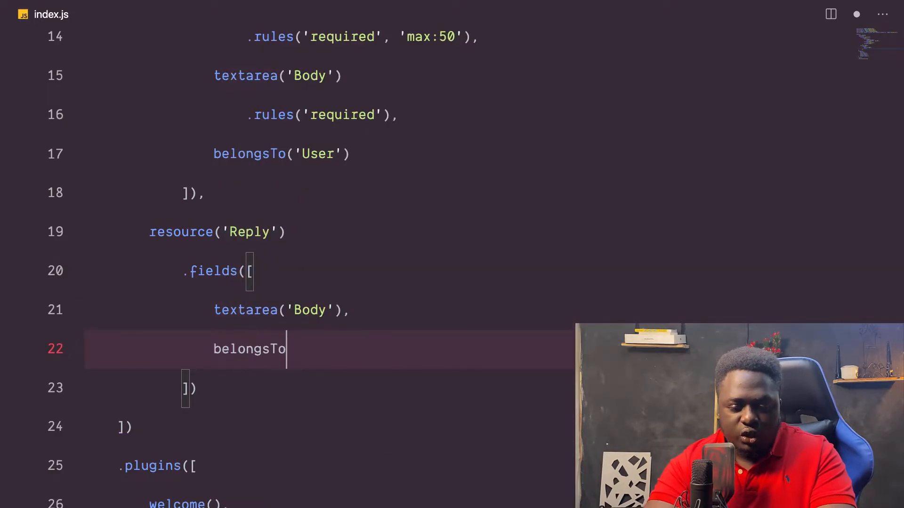
text(('User'),)
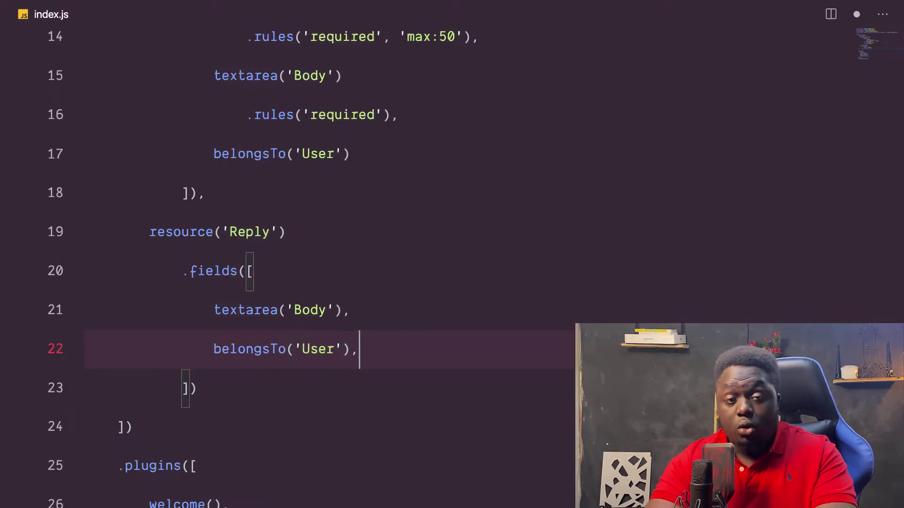
key(Return)
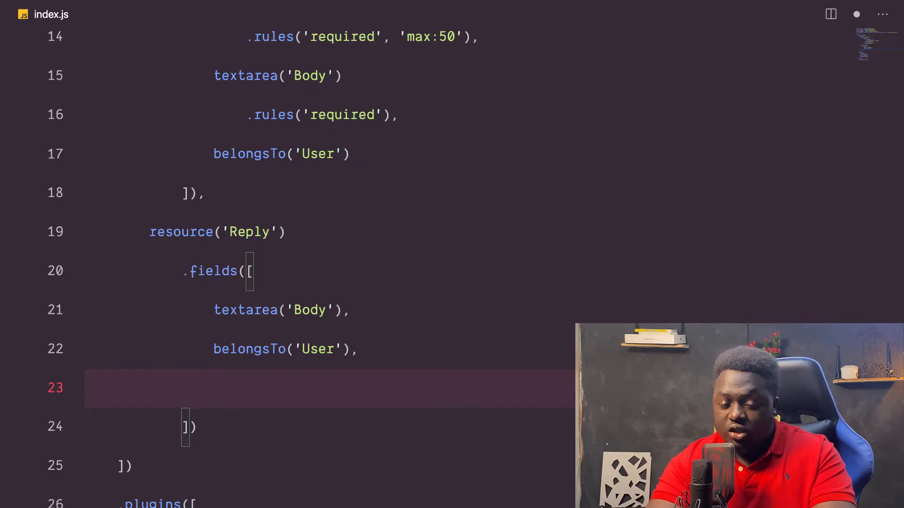
text(belogngsTo)
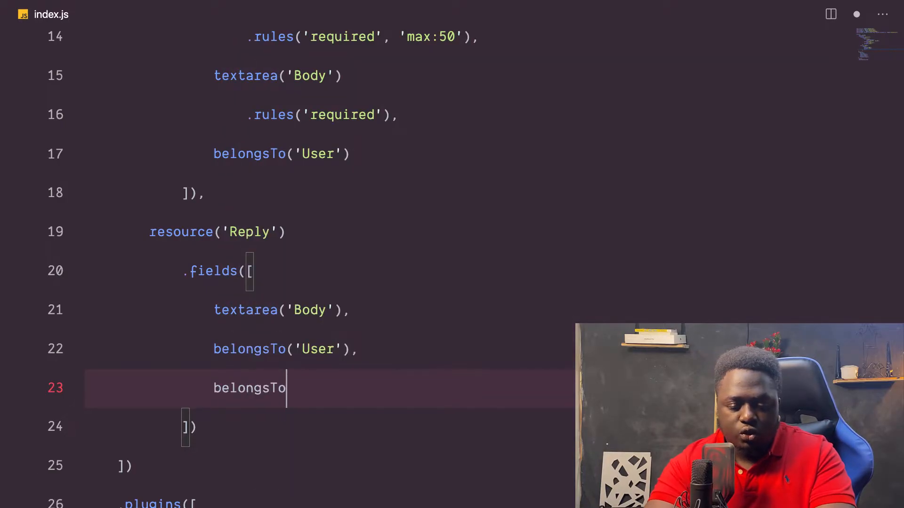
text(('Discussion)
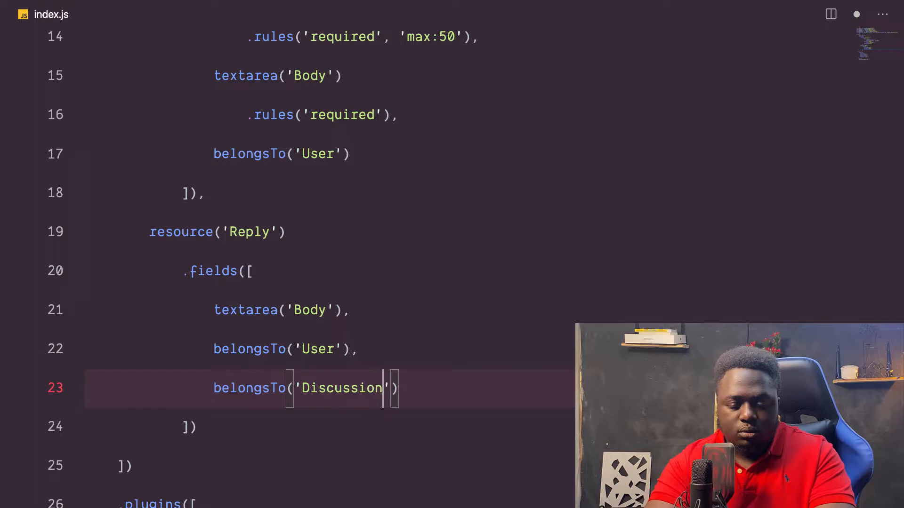
scroll(393, 362, down, 1)
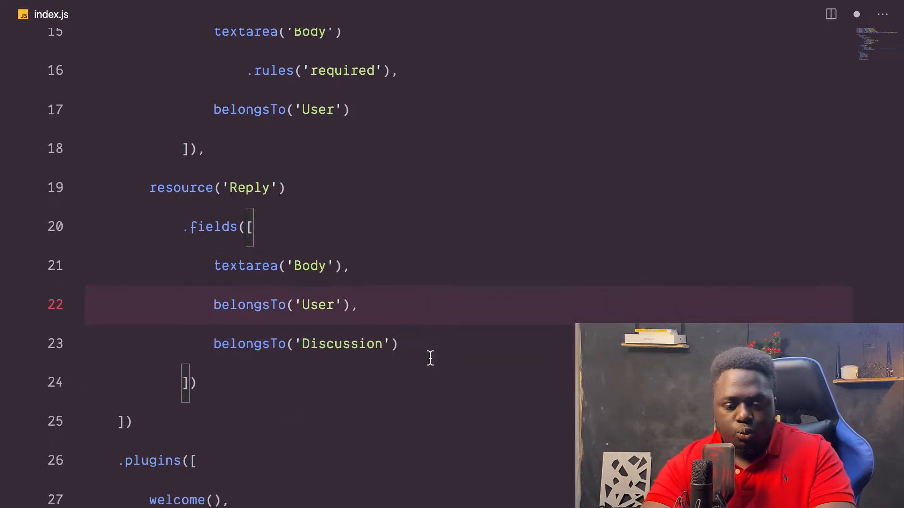
Mark the Reply's User and Discussion relationships with .rules('required')
click(450, 343)
text(.r)
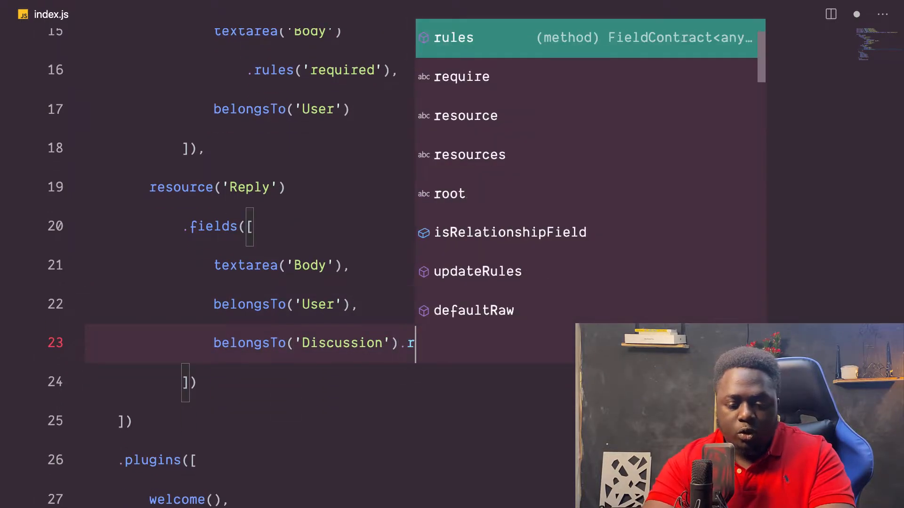
text(ules('requ)
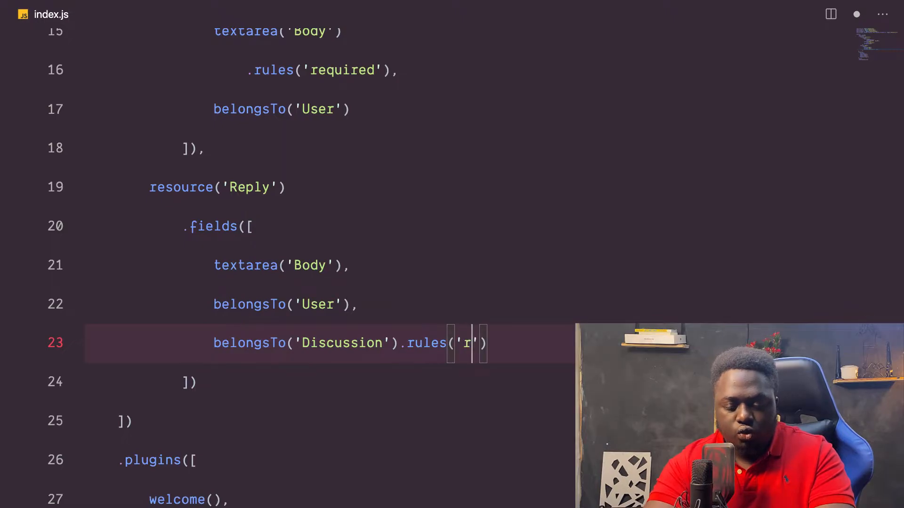
text(ired)
key(Up)
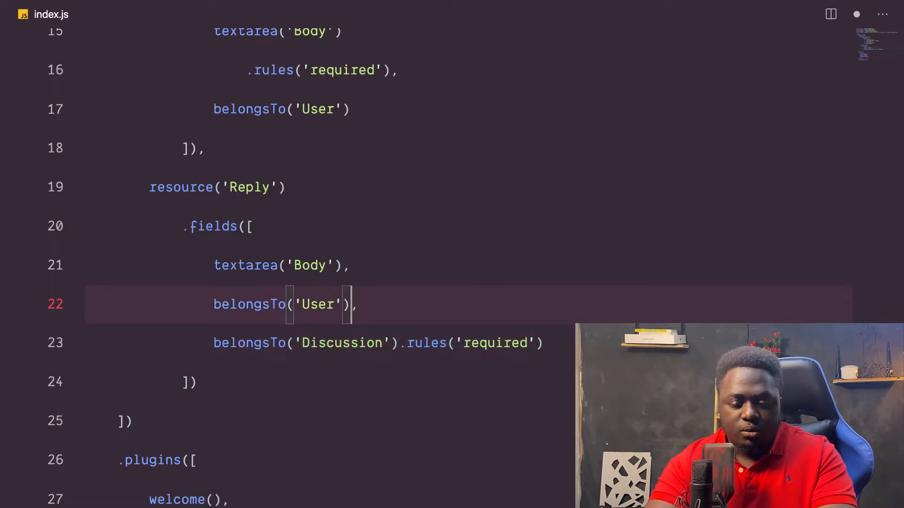
text(.required'))
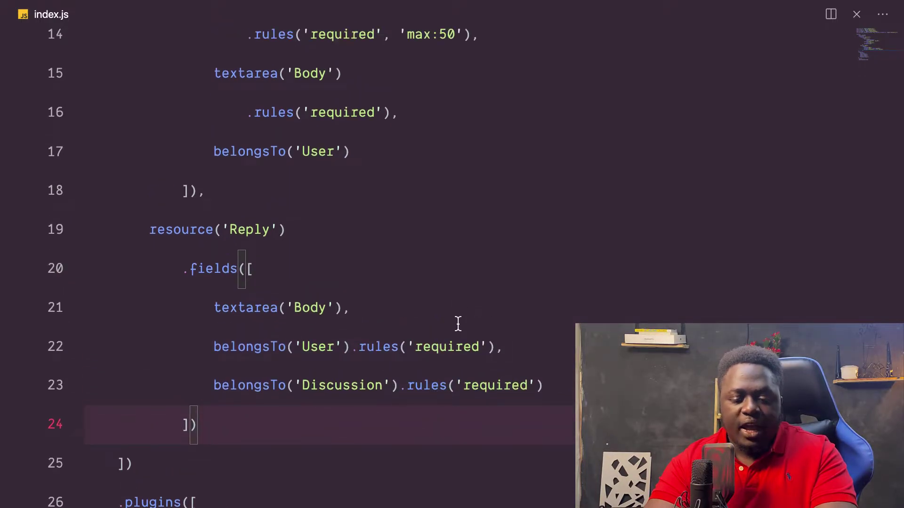
click(457, 323)
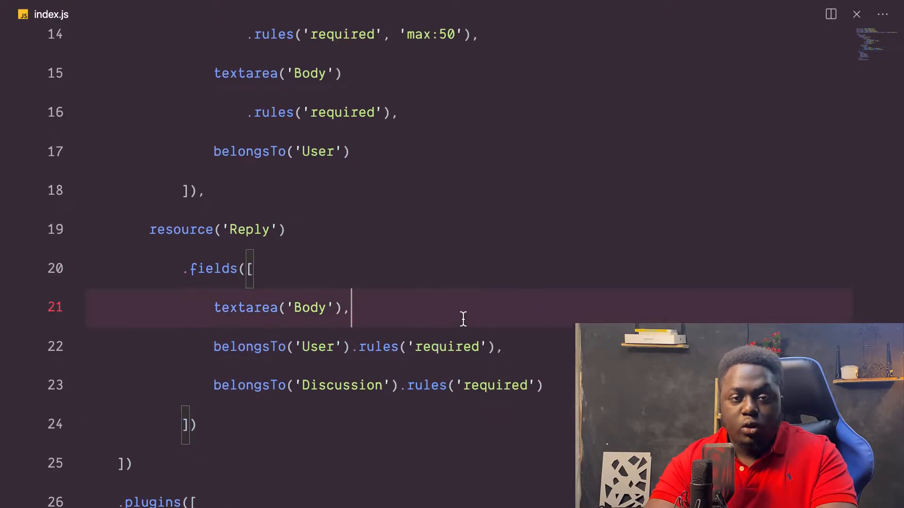
click(565, 343)
click(573, 382)
text(,)
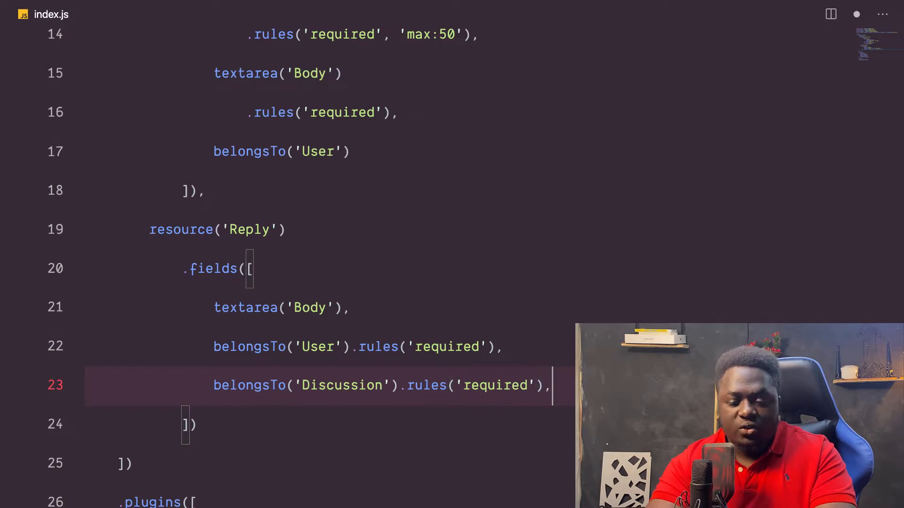
Add boolean('Best Reply').default(false) as the last Reply field
key(Return)
text(bo)
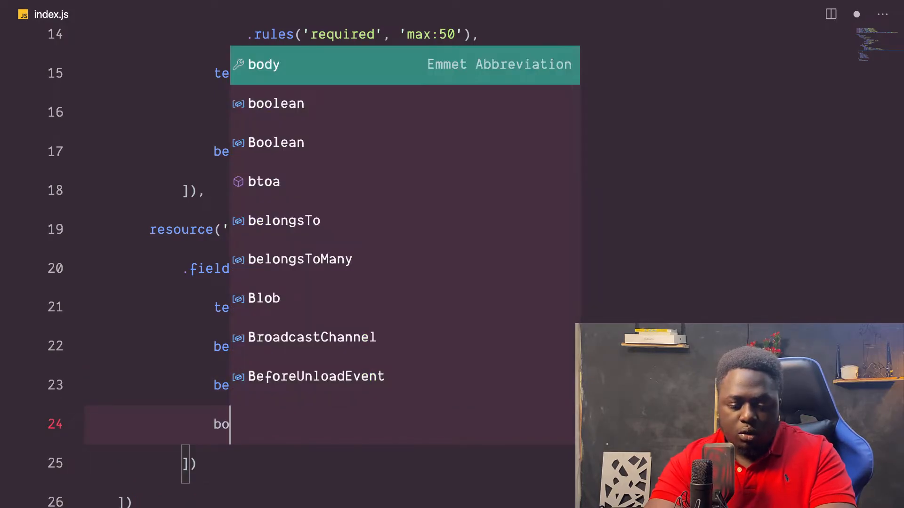
text(olean)
key(Escape)
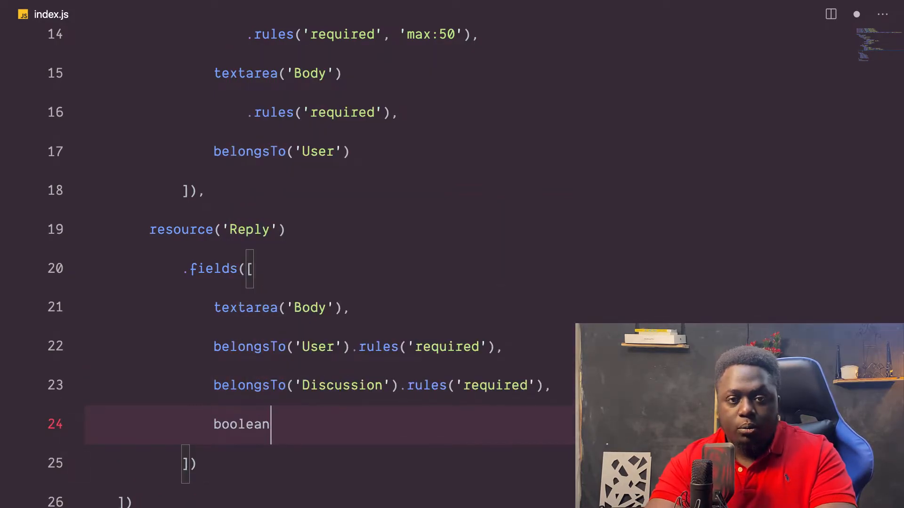
key(Up)
key(Down)
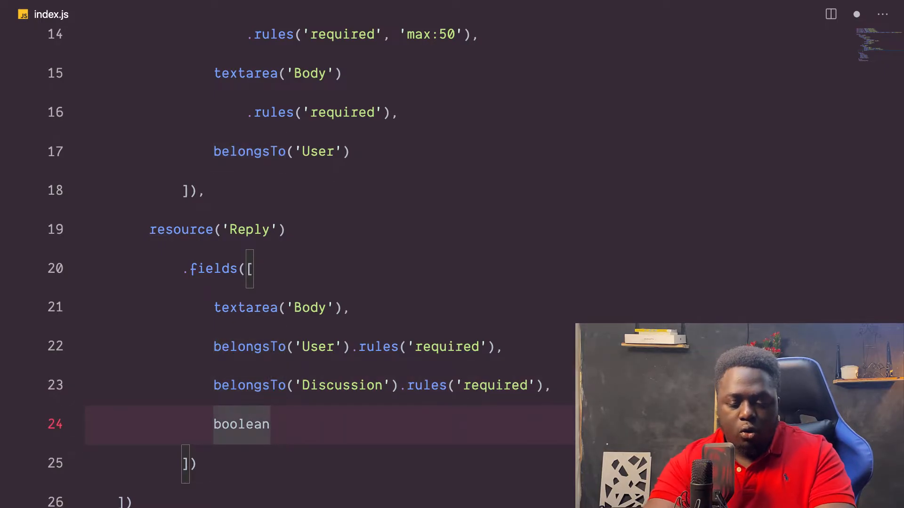
text((')
key(Up)
key(Down)
text(Best Reply)
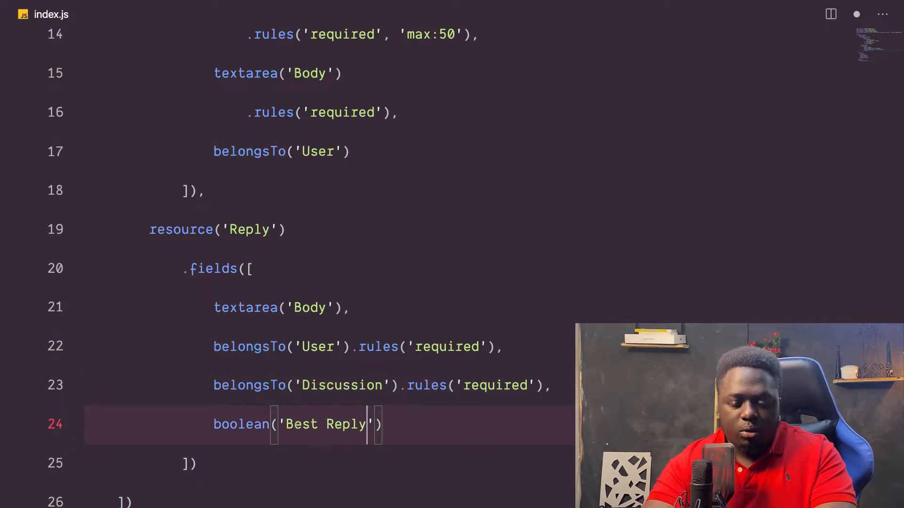
key(Up)
scroll(604, 299, down, 4)
click(505, 264)
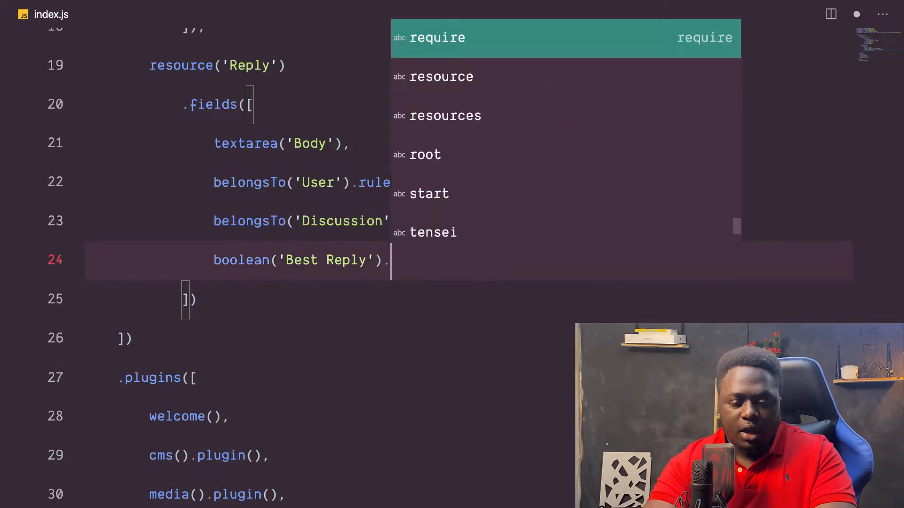
text(.default(false))
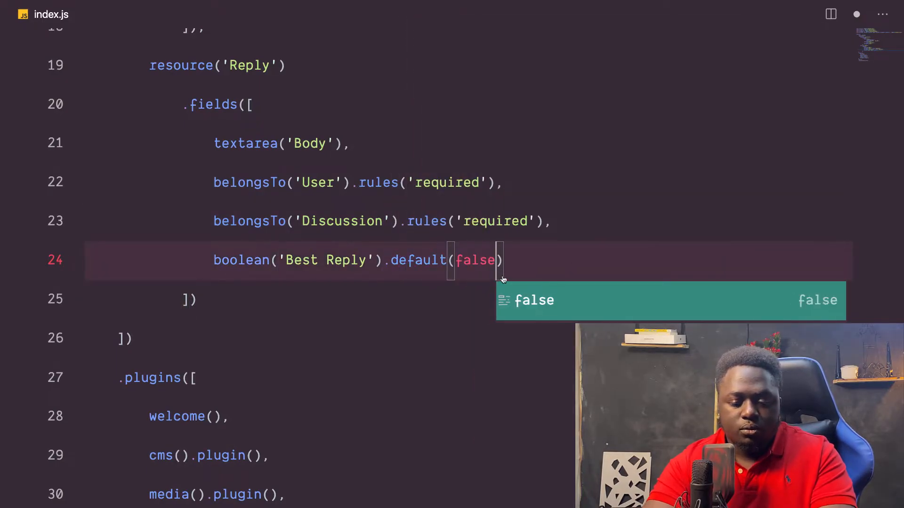
click(404, 285)
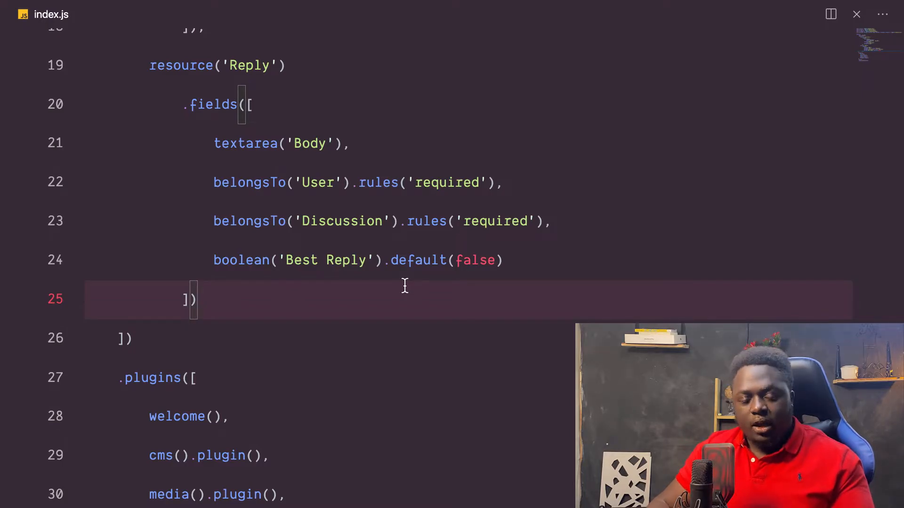
scroll(405, 286, up, 5)
scroll(404, 285, up, 1)
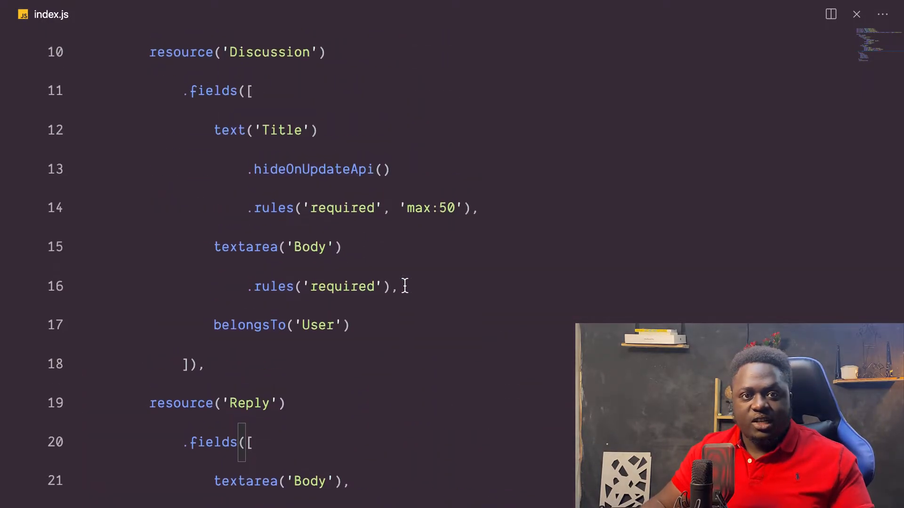
scroll(501, 247, down, 6)
scroll(339, 333, down, 4)
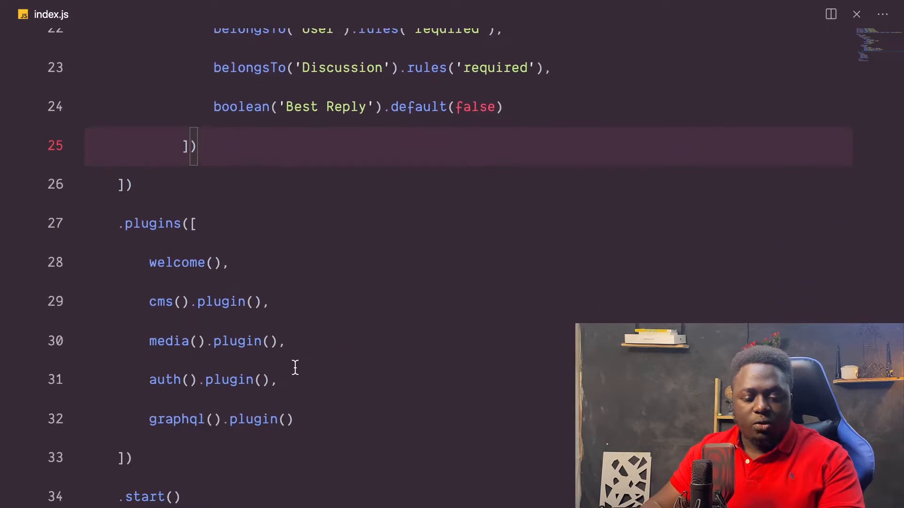
click(290, 374)
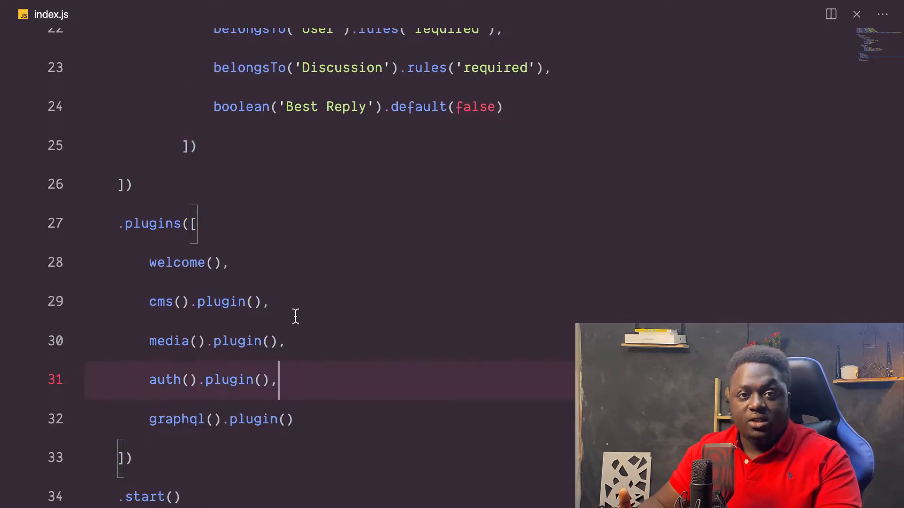
scroll(296, 316, up, 5)
scroll(295, 316, up, 2)
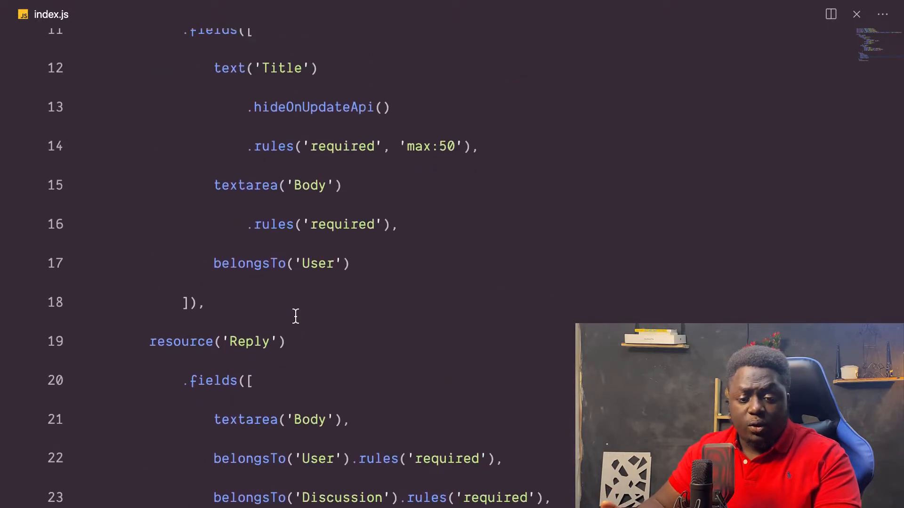
scroll(295, 316, up, 3)
scroll(296, 316, up, 1)
Load the GraphQL Playground and browse its DOCS schema, inspecting the discussion query
key(ctrl+Right)
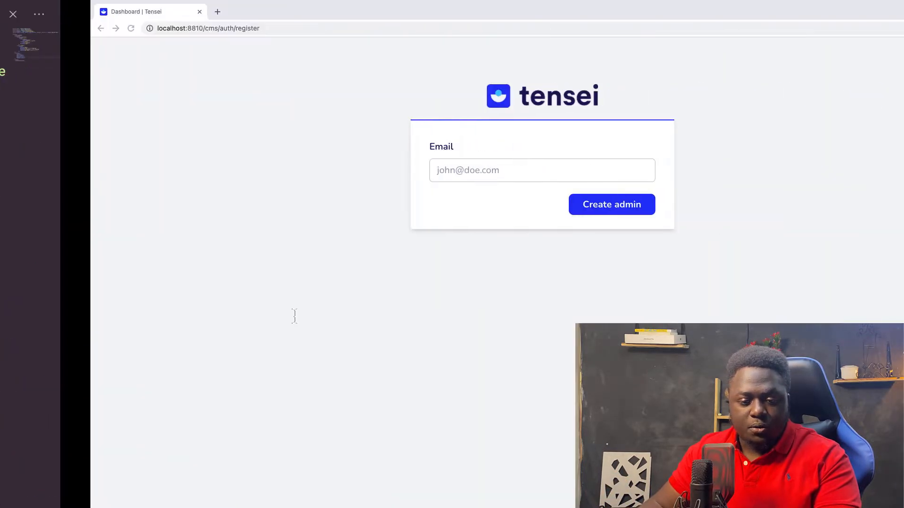
click(127, 27)
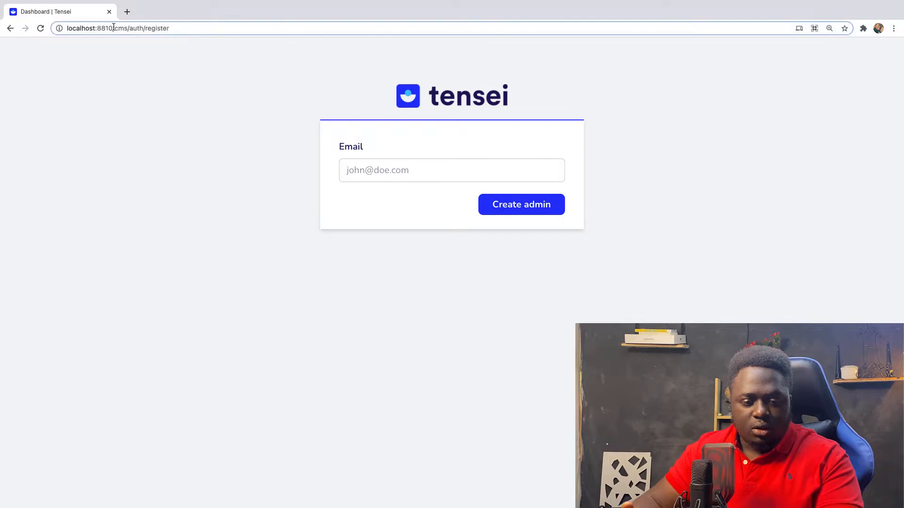
drag(112, 27, 368, 25)
text(graphql)
key(Return)
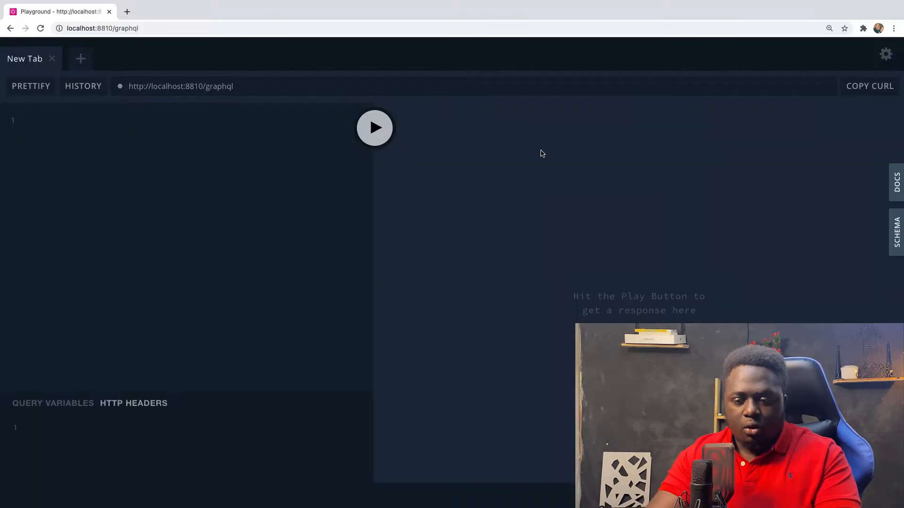
click(897, 182)
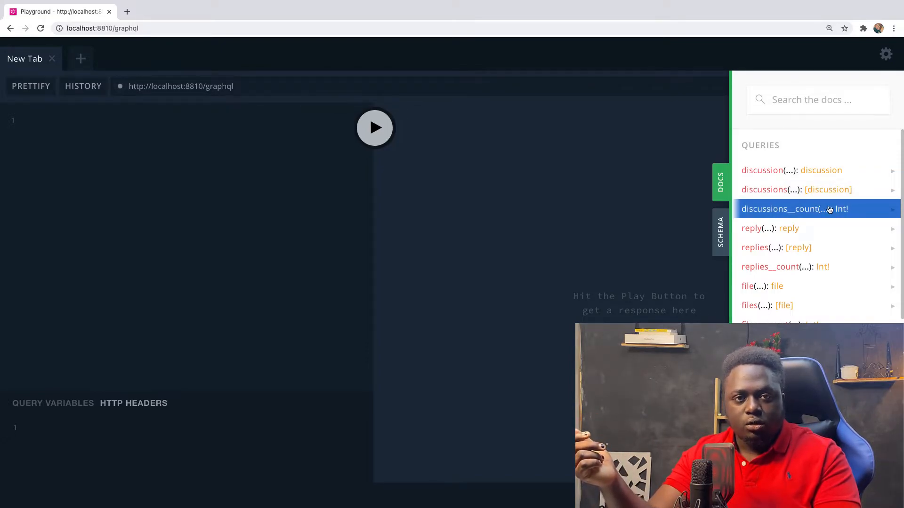
click(819, 171)
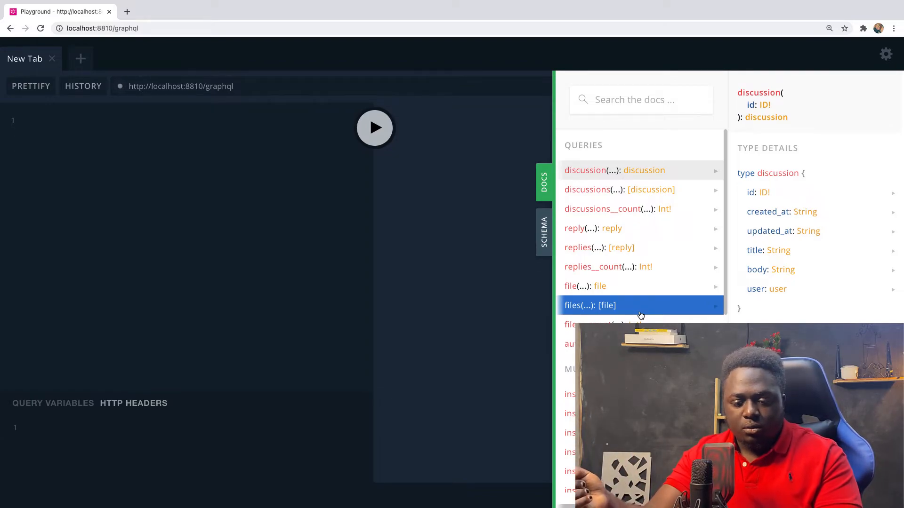
scroll(635, 269, down, 1)
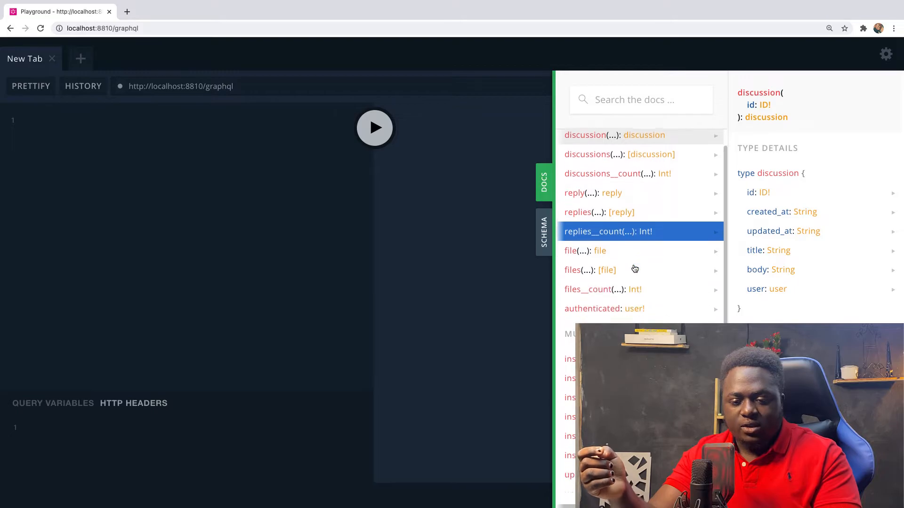
scroll(635, 269, down, 2)
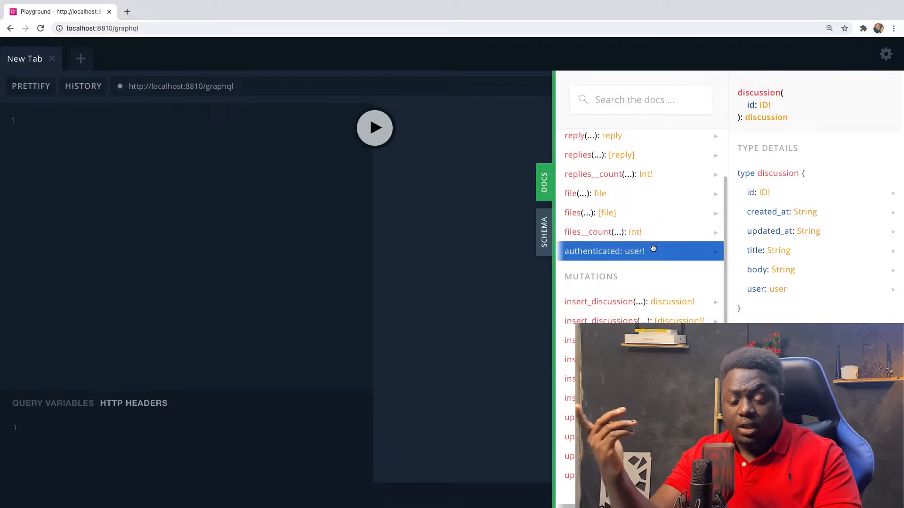
scroll(652, 248, down, 3)
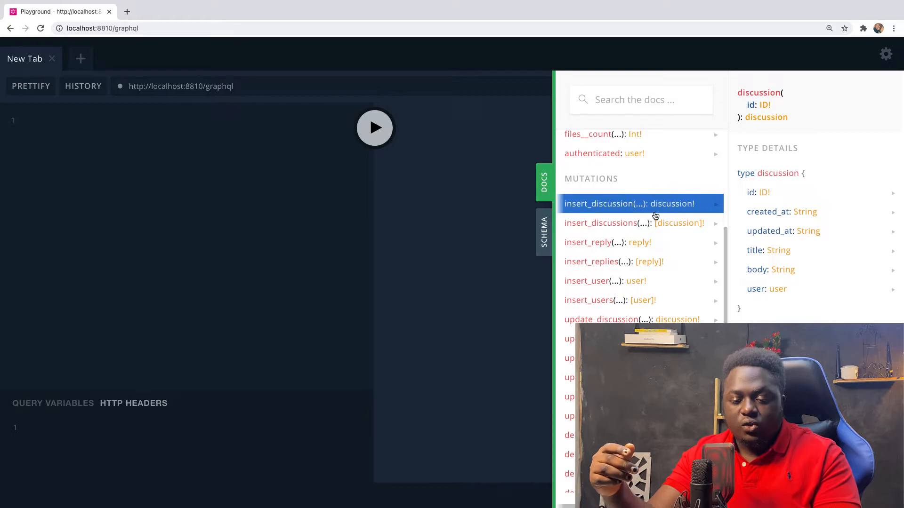
scroll(653, 254, down, 3)
scroll(636, 254, down, 3)
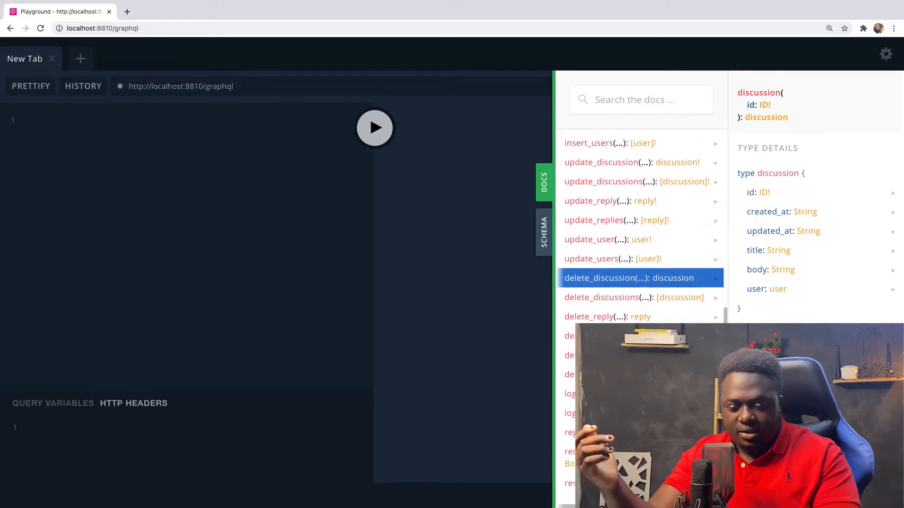
scroll(657, 212, up, 10)
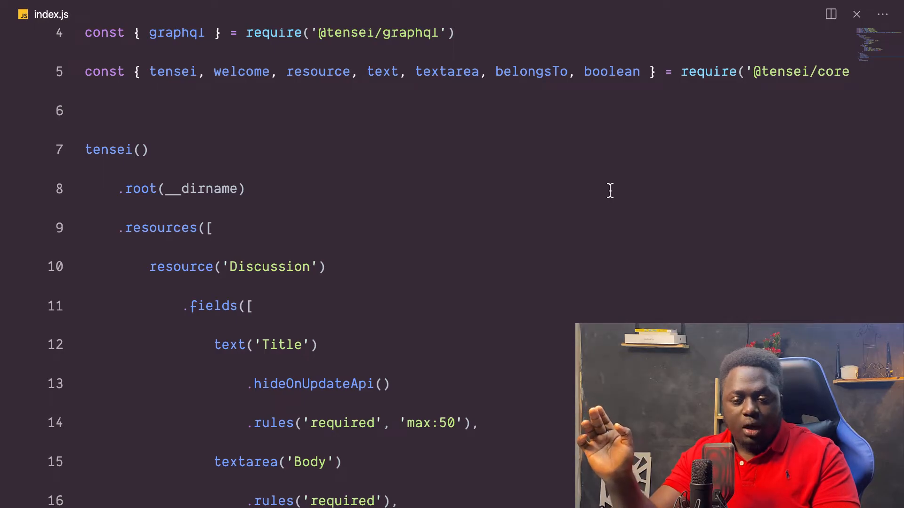
Show update_discussion accepts only body and user, and point out hideOnUpdateApi on Title in index.js
key(ctrl+Right)
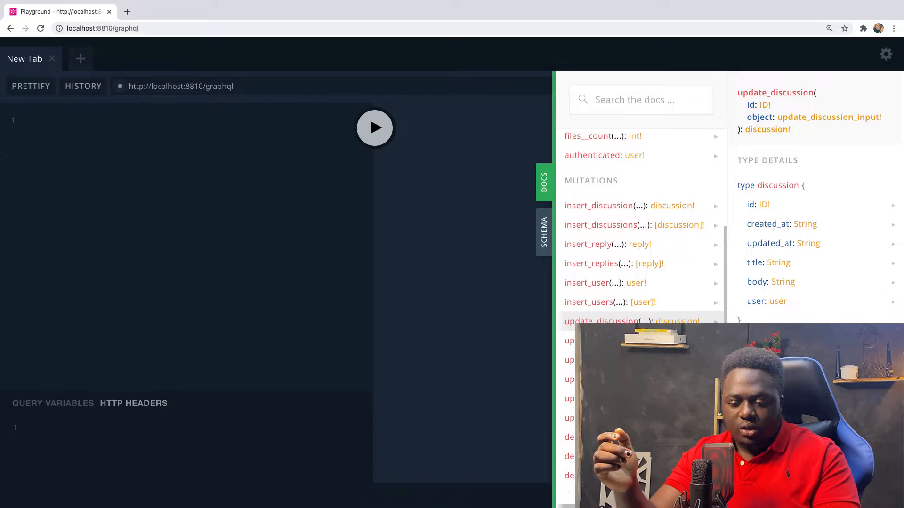
click(812, 117)
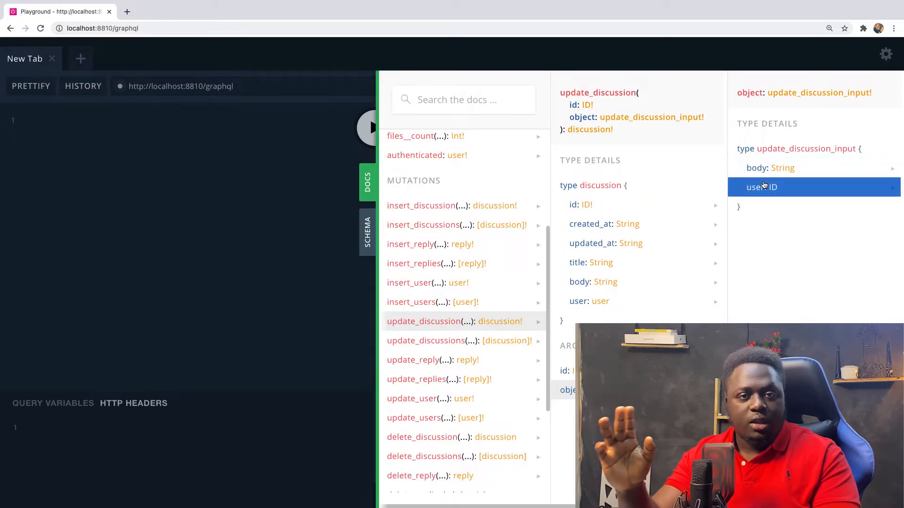
key(super+Tab)
scroll(551, 240, down, 3)
scroll(427, 153, down, 3)
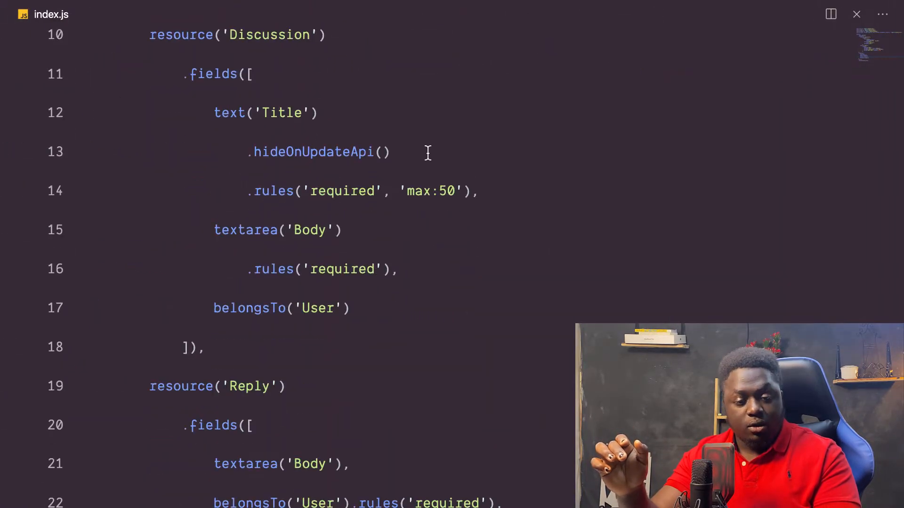
double_click(339, 152)
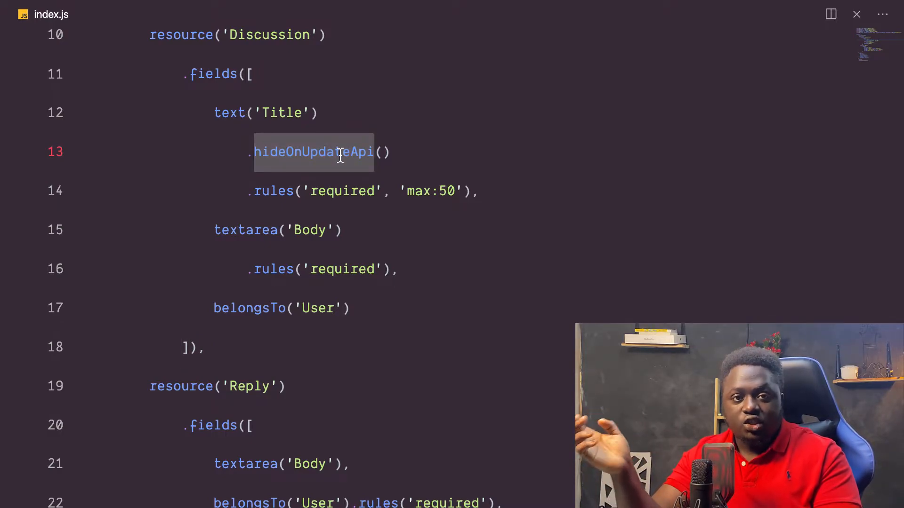
click(231, 345)
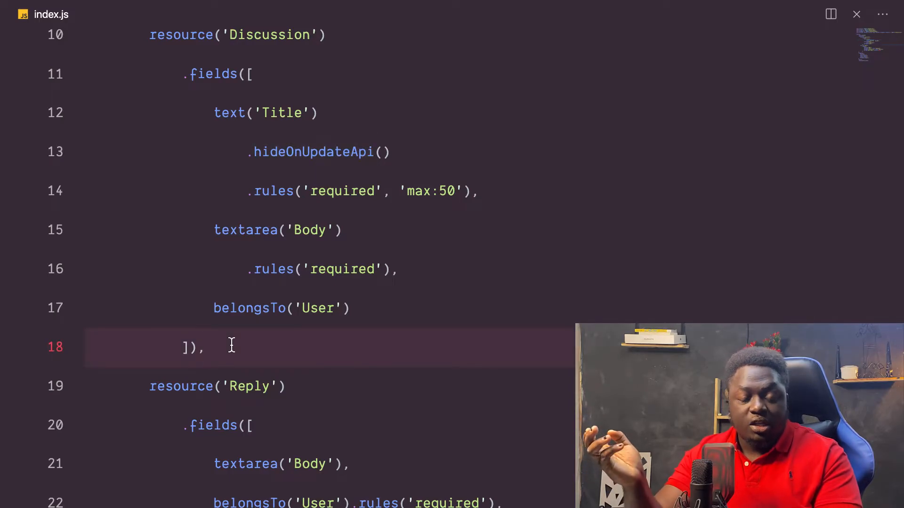
scroll(231, 345, up, 4)
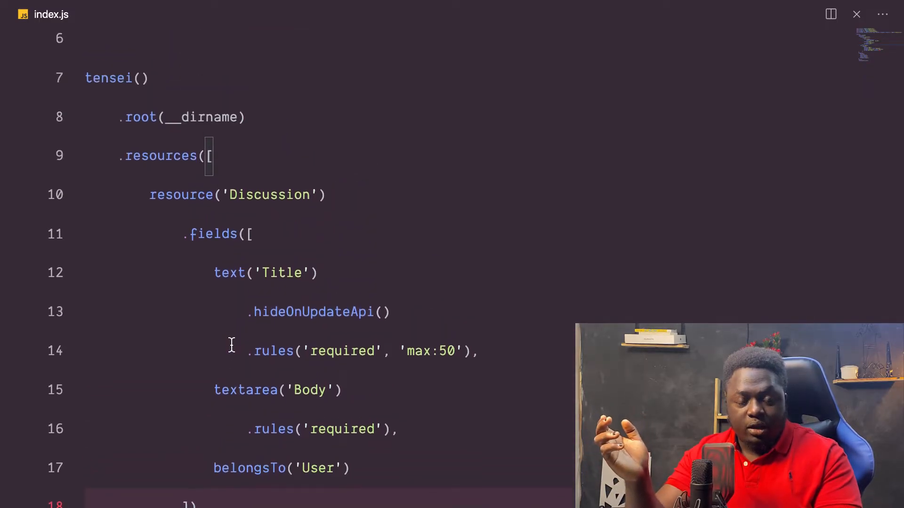
key(super+Tab)
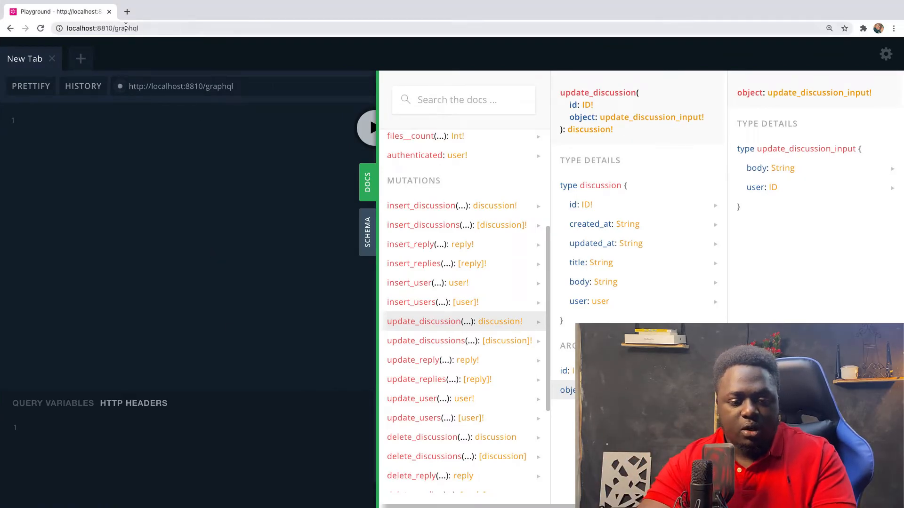
Load localhost:8810/cms and submit an email to create the admin account
double_click(126, 28)
text(cms)
key(Return)
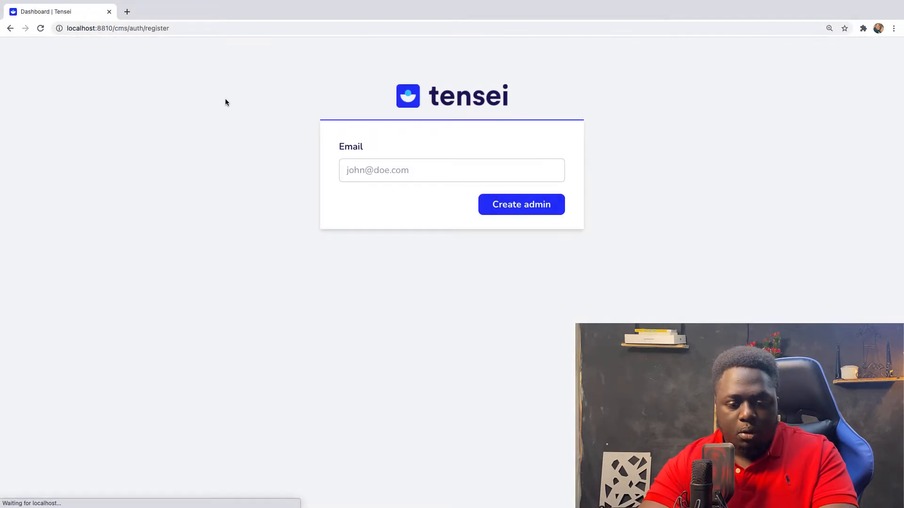
click(413, 168)
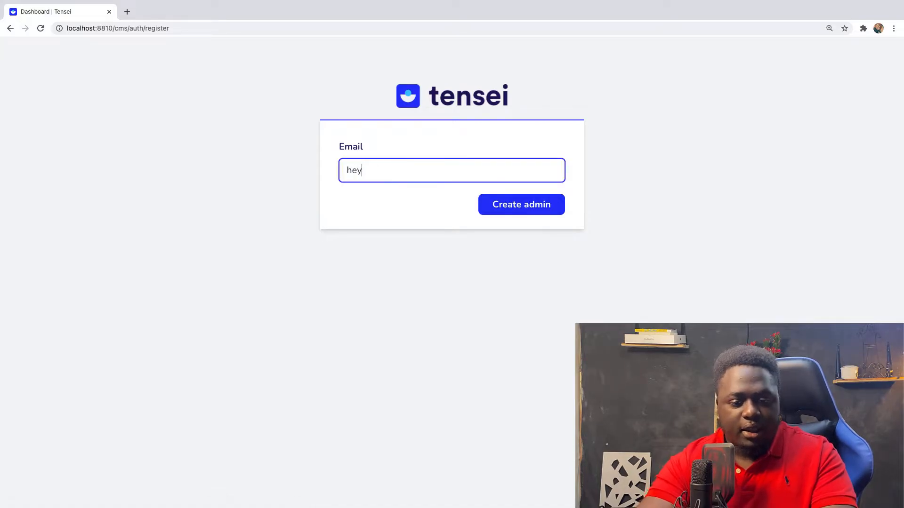
text(com)
key(Return)
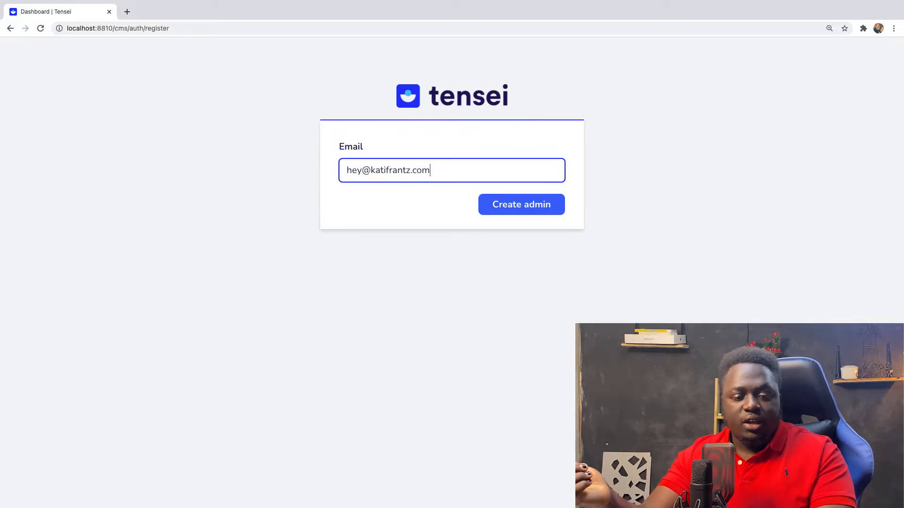
Follow the sign-in link from the emailed token in the VS Code terminal into the CMS dashboard
key(ctrl+Left)
key(ctrl+grave)
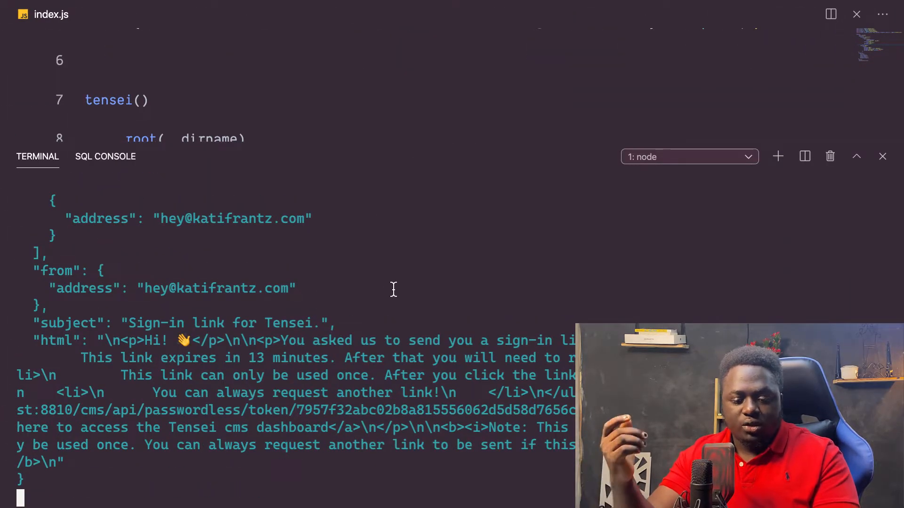
super+click(380, 410)
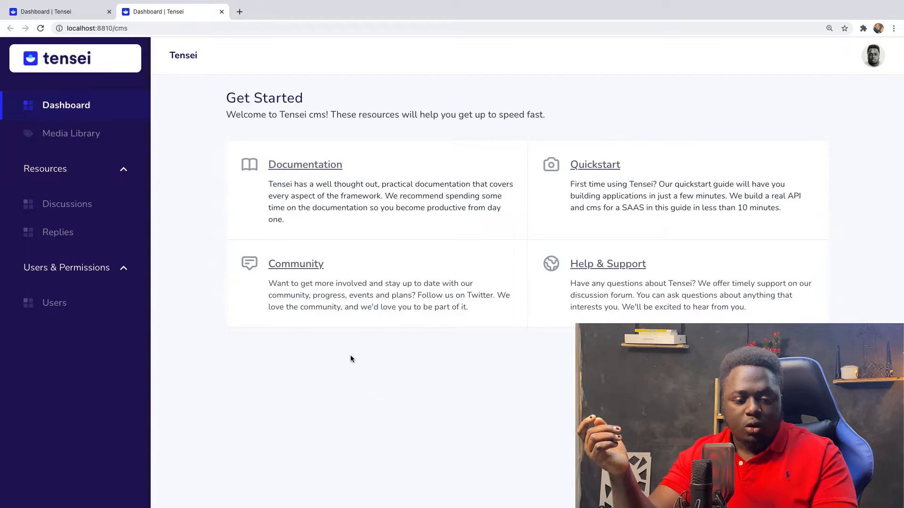
Browse the empty Replies, Discussions and Users lists in the CMS sidebar
click(123, 236)
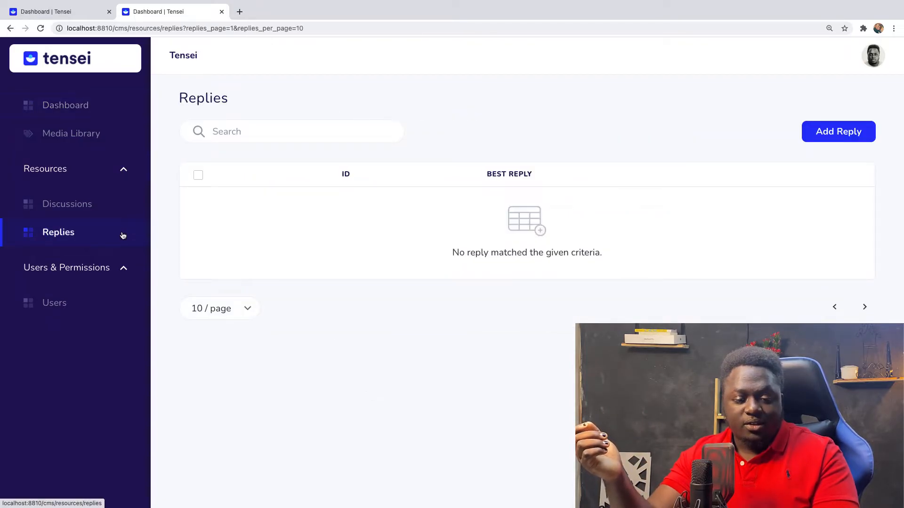
click(65, 216)
click(73, 204)
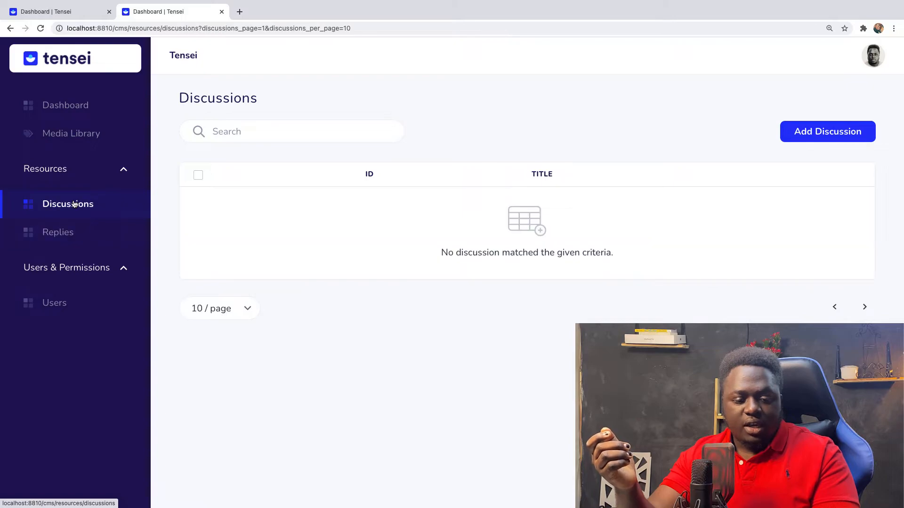
click(62, 296)
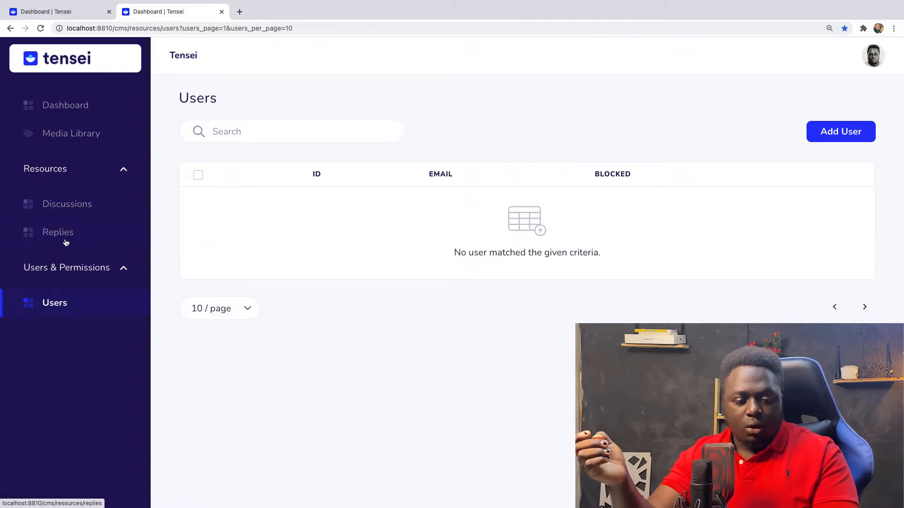
click(67, 205)
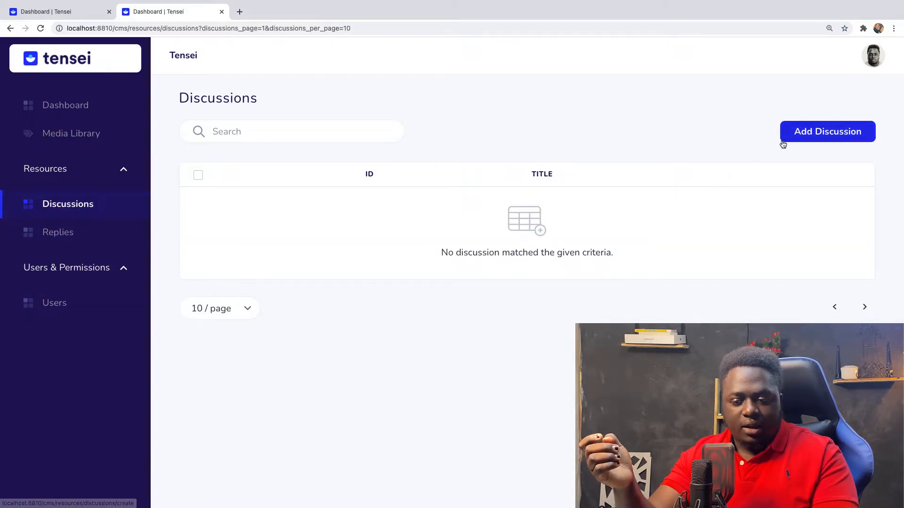
Start a new discussion and inspect its empty Title, Body and User fields
click(812, 132)
click(463, 178)
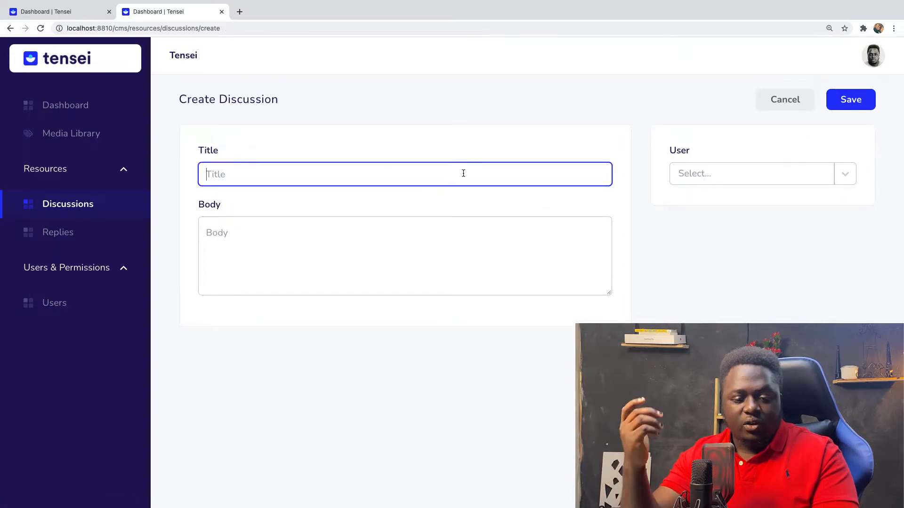
click(411, 268)
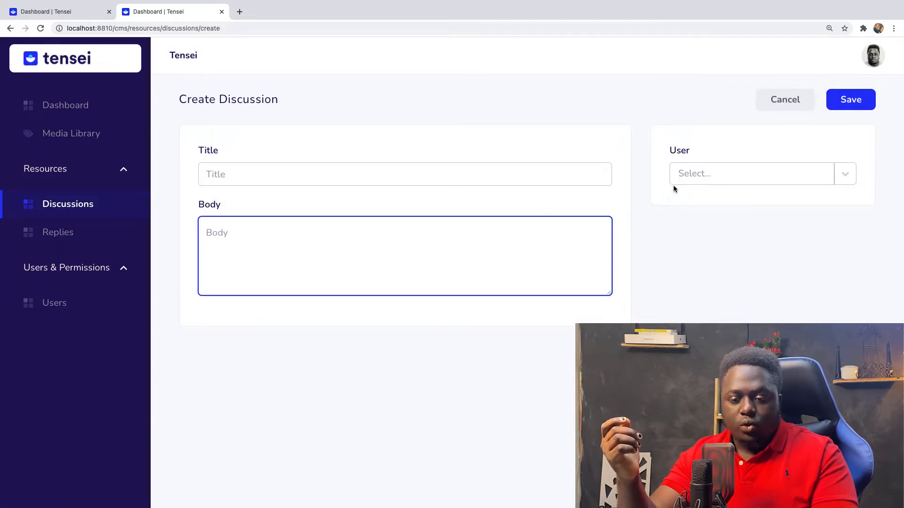
click(690, 172)
click(707, 145)
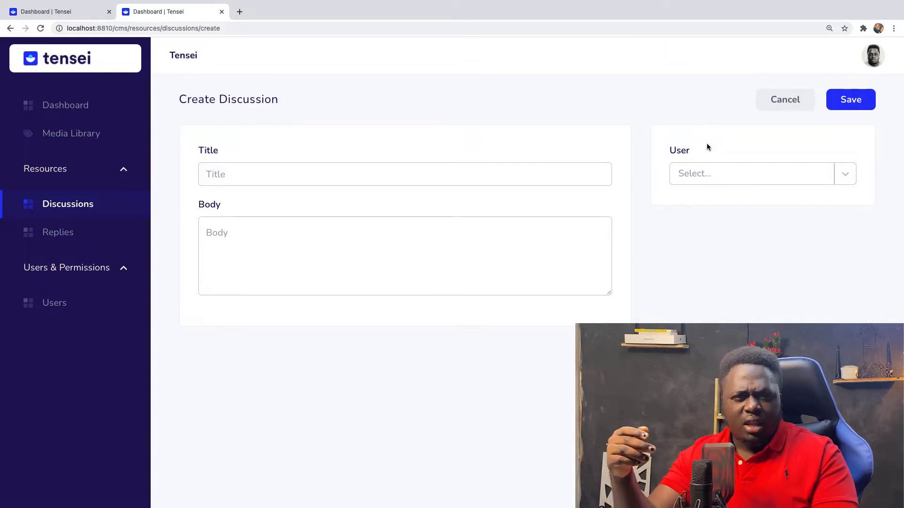
click(410, 241)
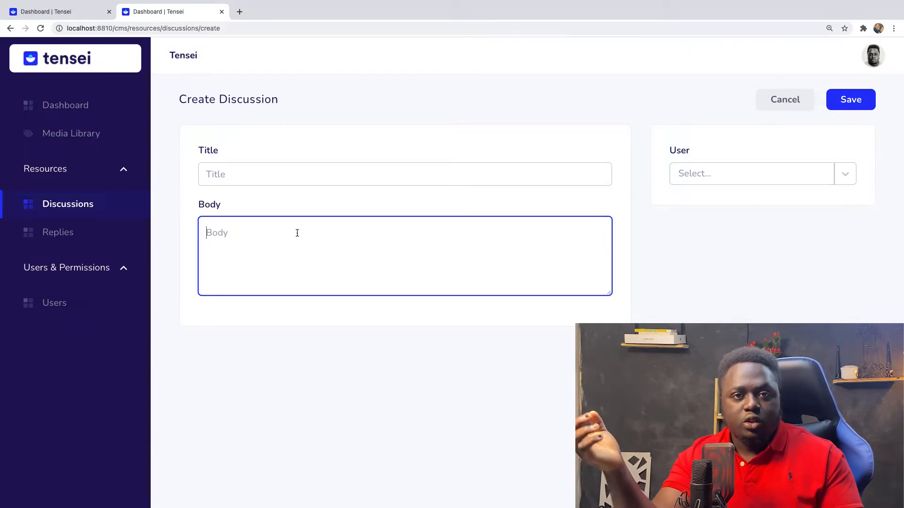
key(alt+Tab)
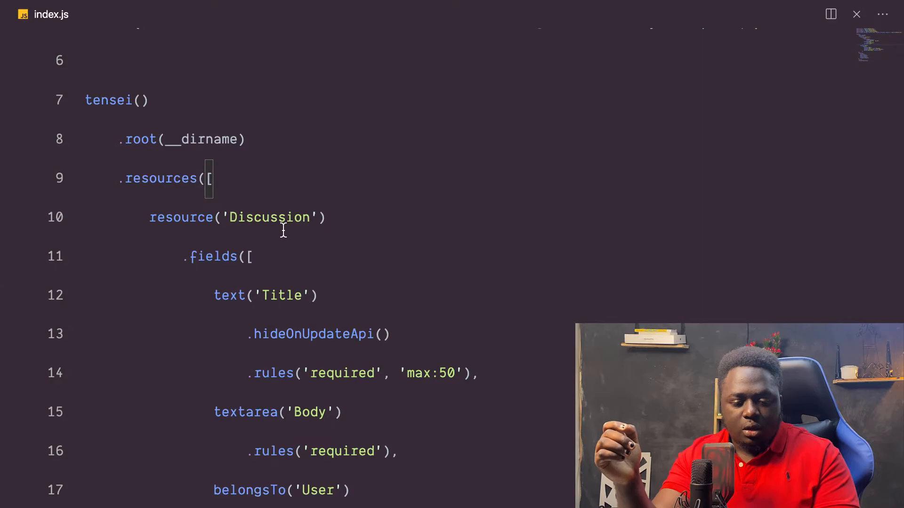
key(ctrl+grave)
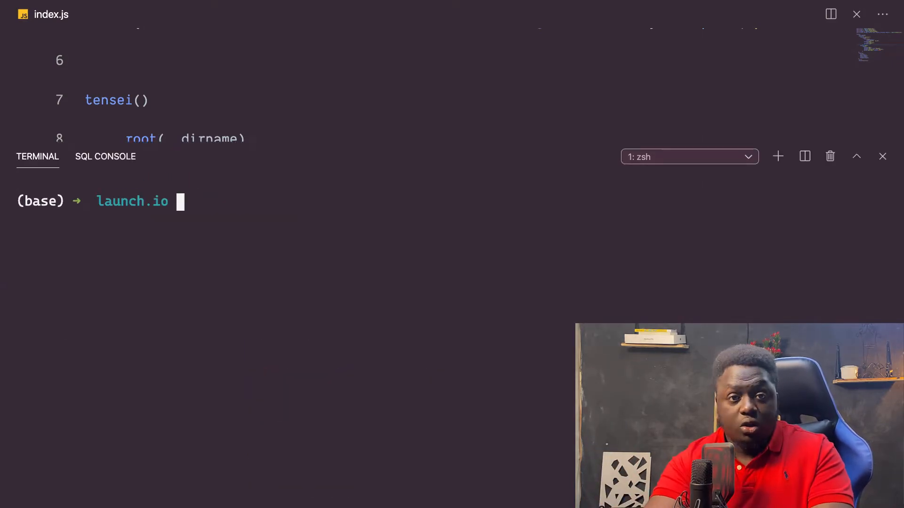
text(yarn a)
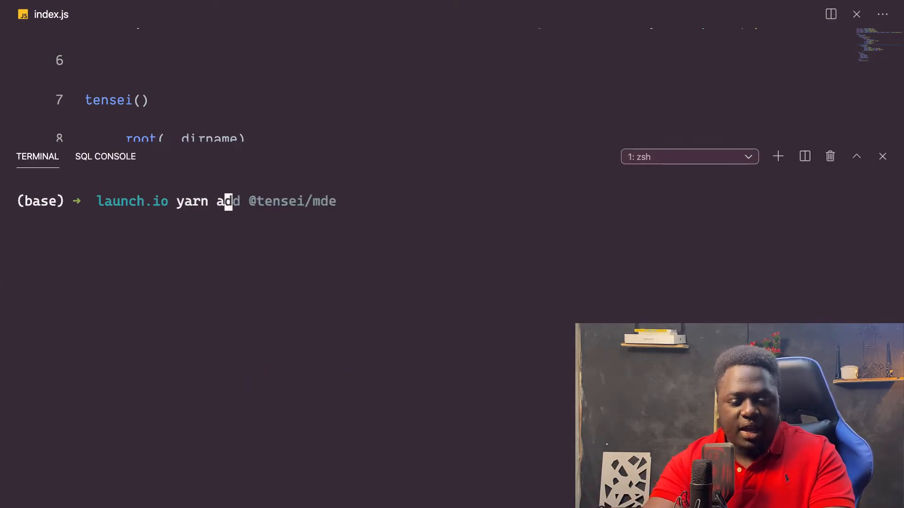
key(Right)
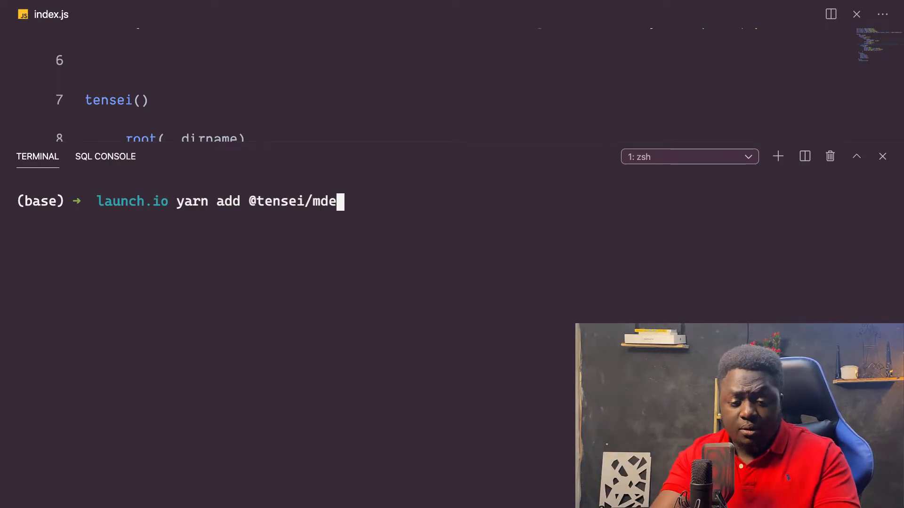
key(ctrl+grave)
scroll(282, 228, up, 5)
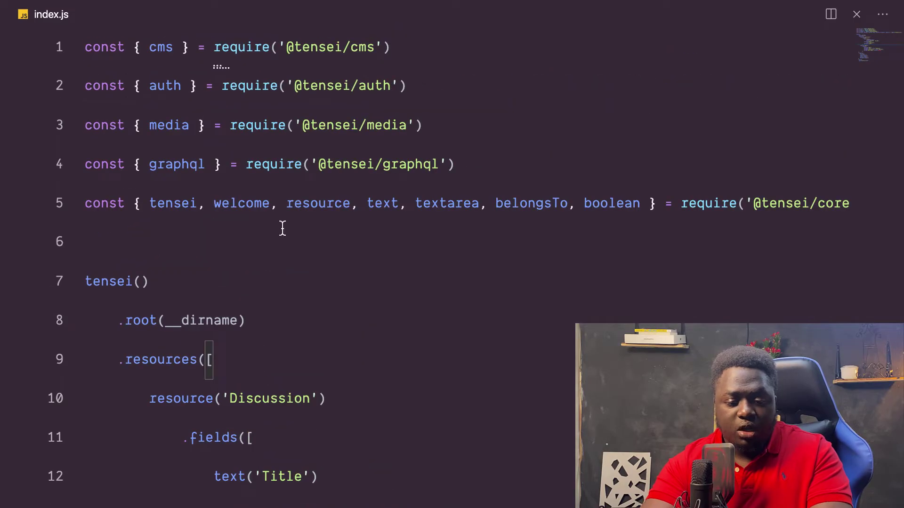
click(432, 170)
key(End)
key(Return)
text(mde)
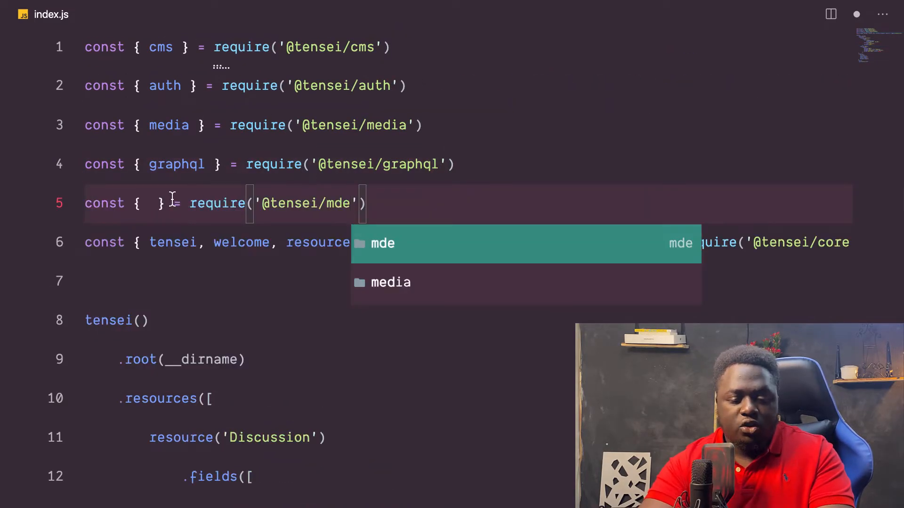
click(150, 203)
text(ma)
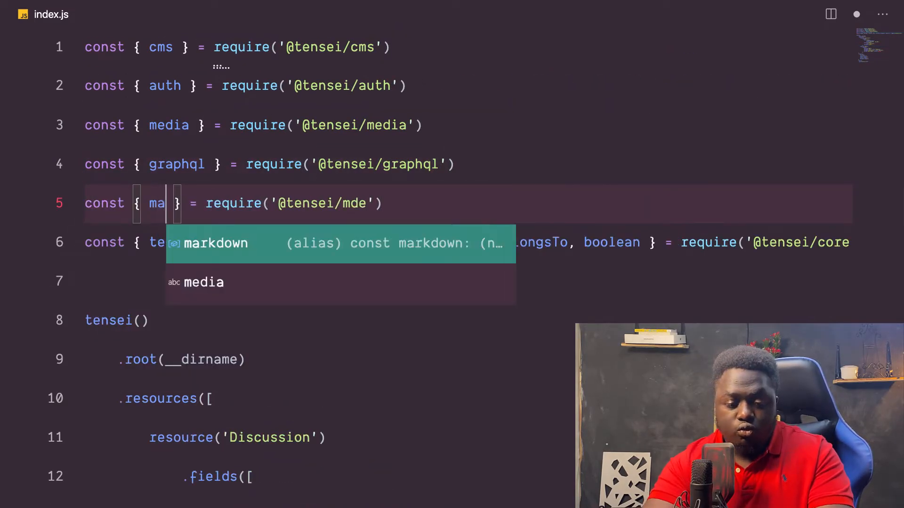
text(rkdown, )
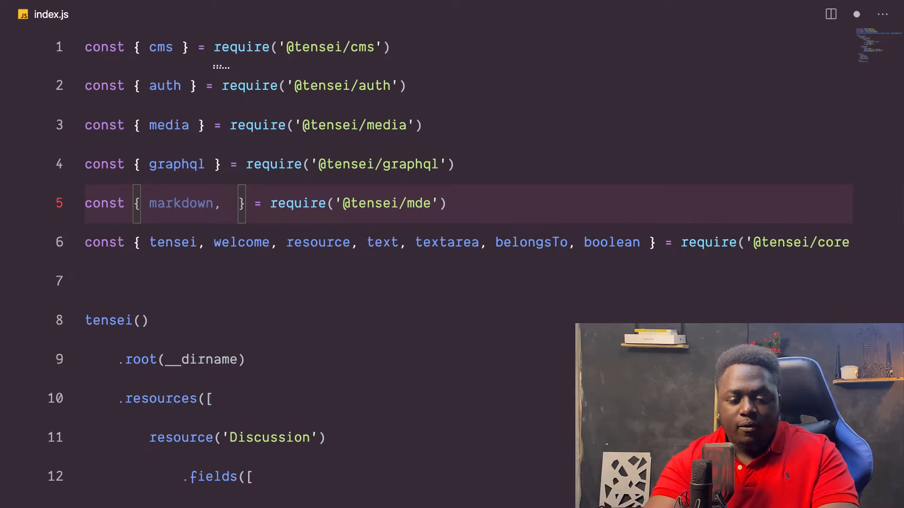
text(mde)
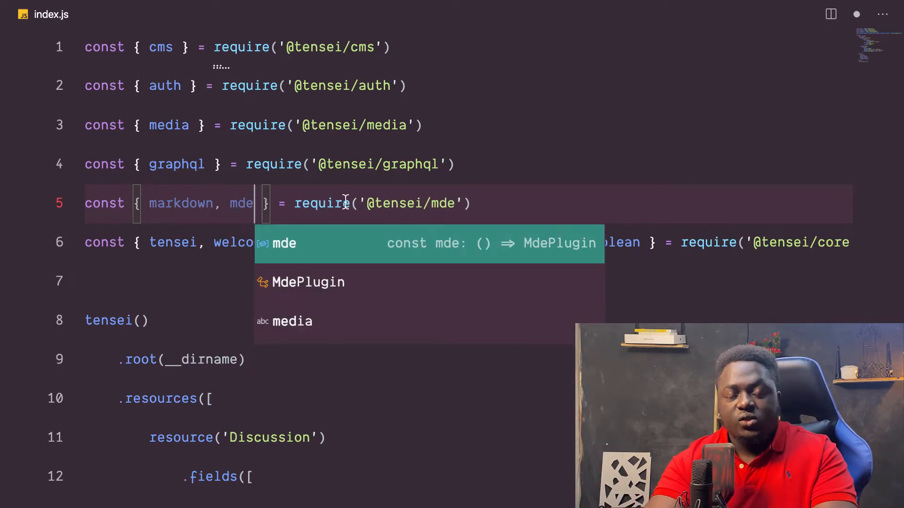
mouse_move(322, 204)
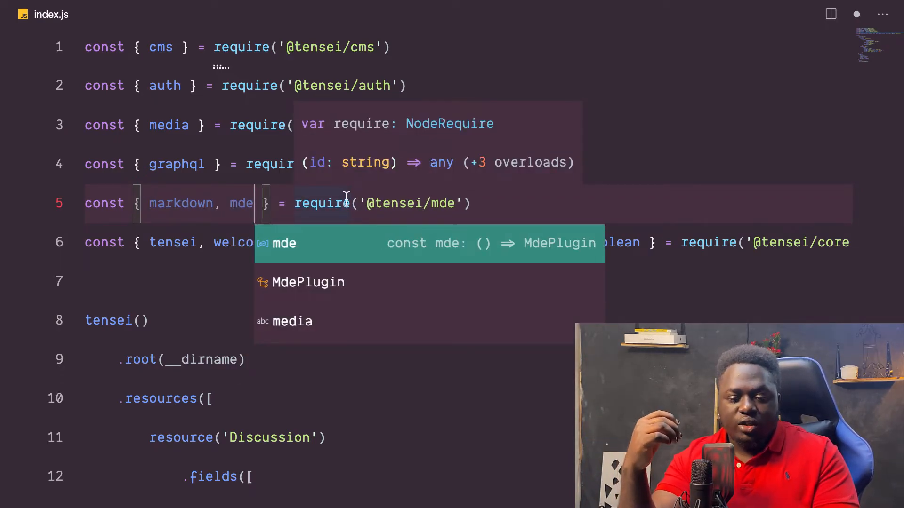
click(513, 186)
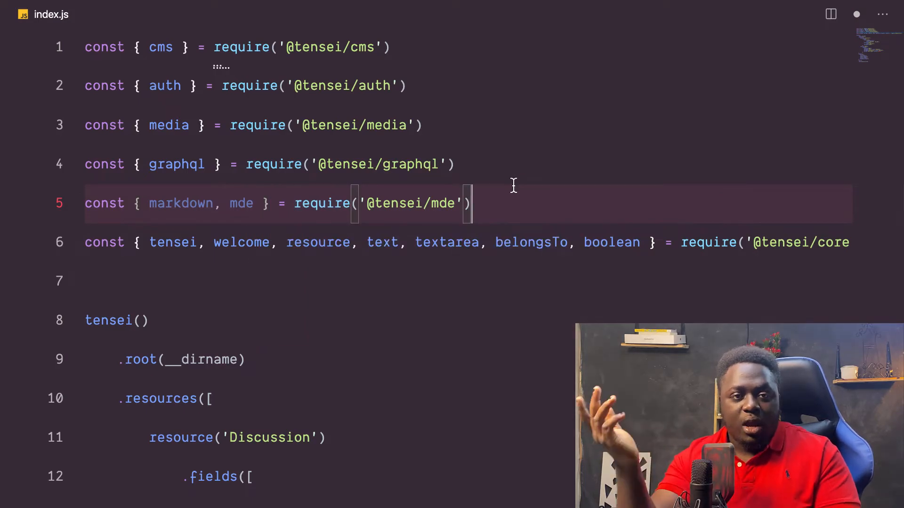
key(ctrl+Right)
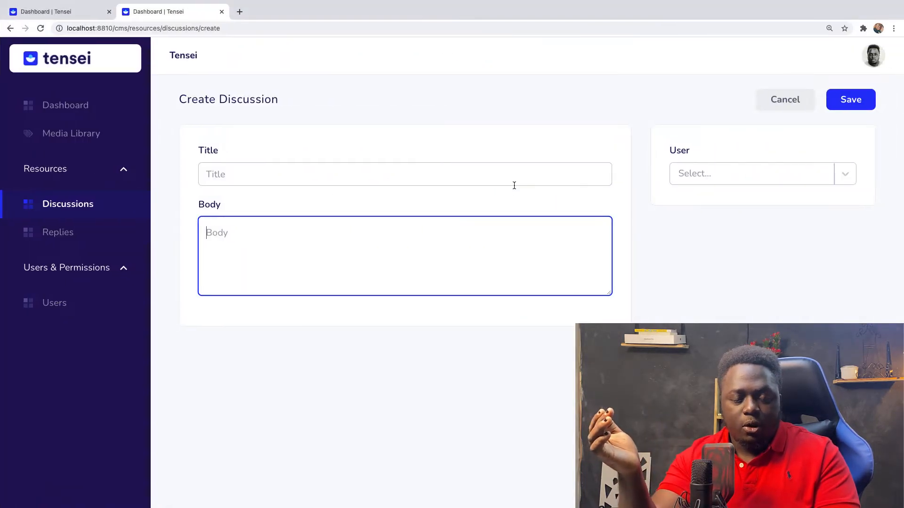
key(ctrl+Left)
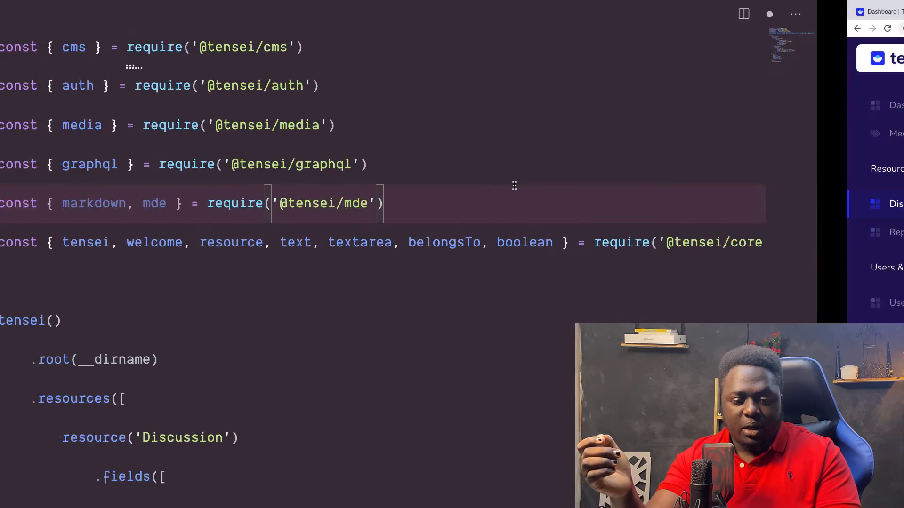
scroll(470, 278, down, 6)
scroll(471, 277, down, 2)
scroll(471, 278, down, 2)
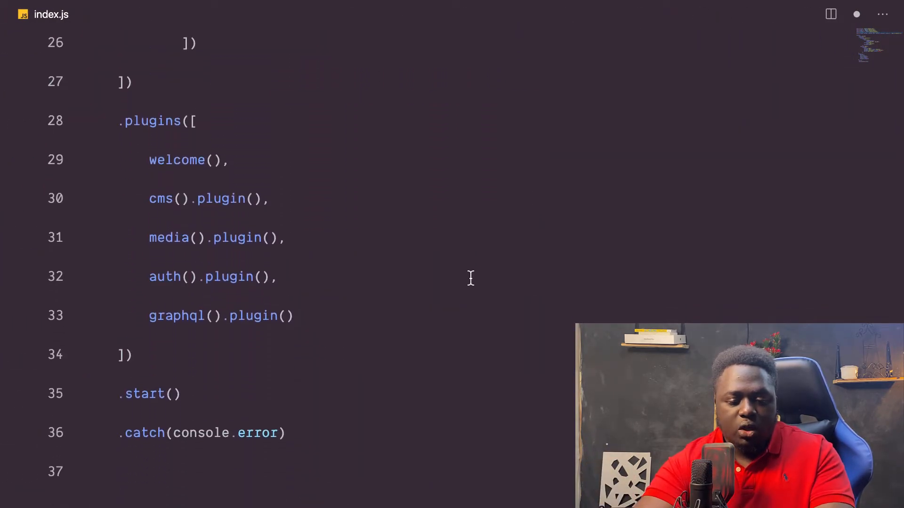
Register mde().plugin() in the plugins list and make the Discussion Body a markdown('Body') field
click(333, 160)
key(Return)
text(mde())
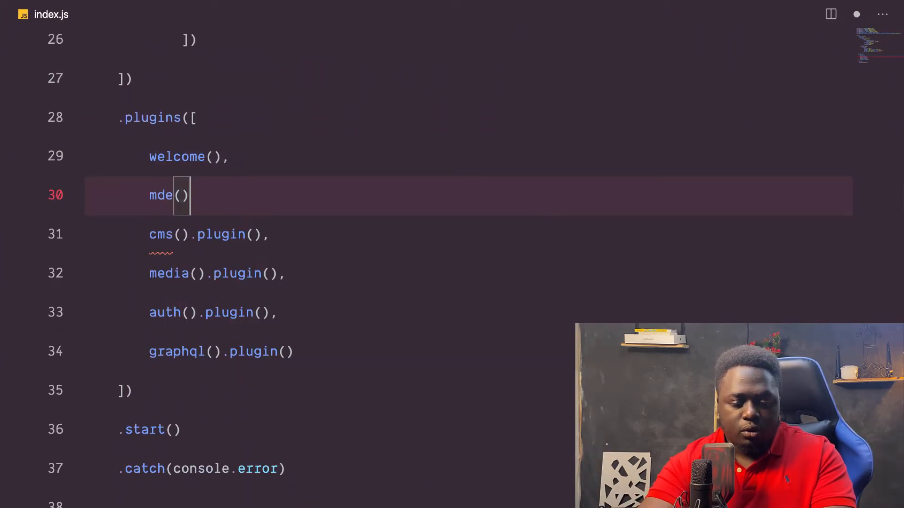
text(.plugin(),)
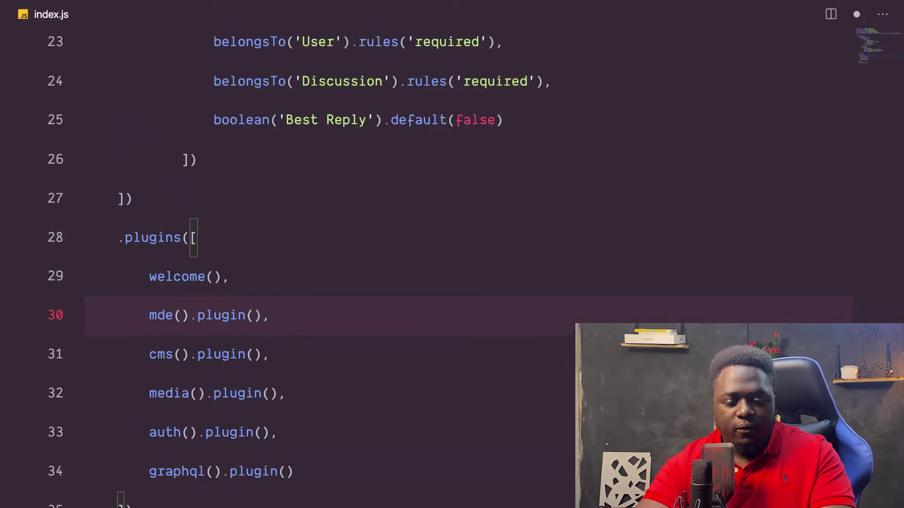
scroll(470, 277, up, 5)
scroll(470, 278, up, 5)
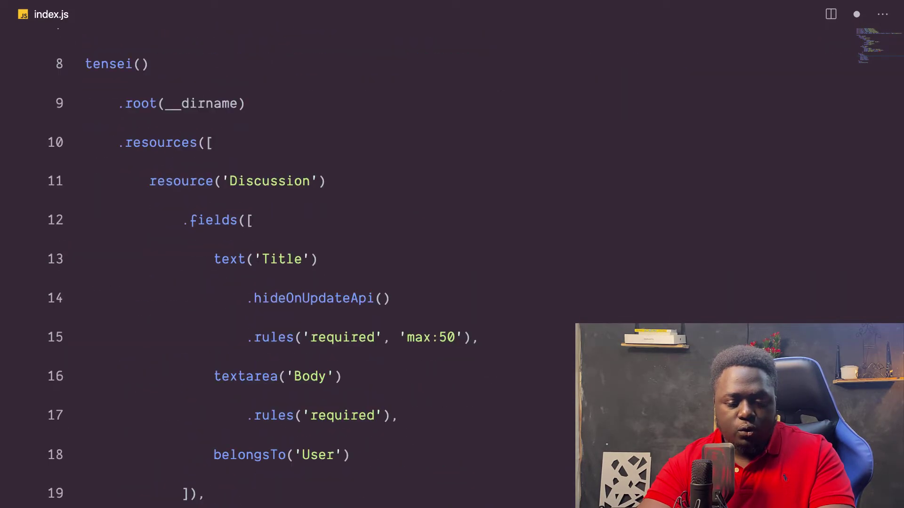
scroll(330, 172, down, 3)
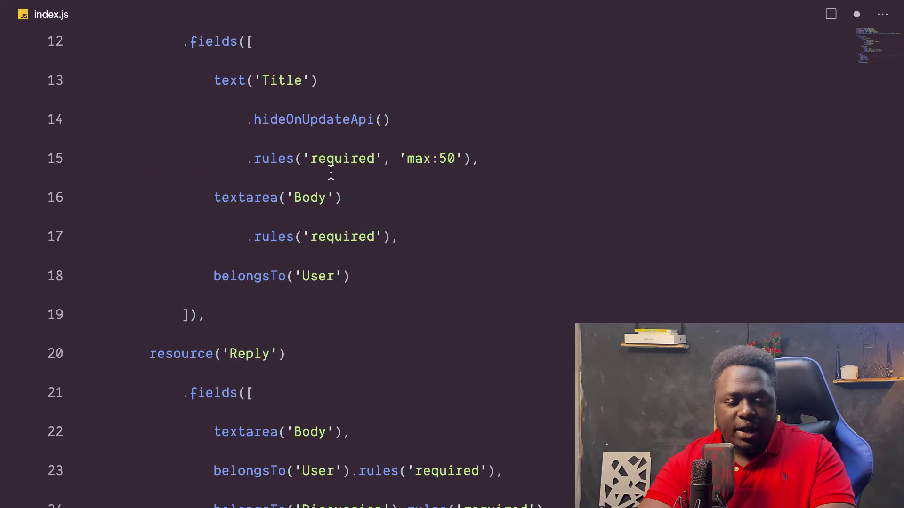
double_click(263, 197)
text(markdown)
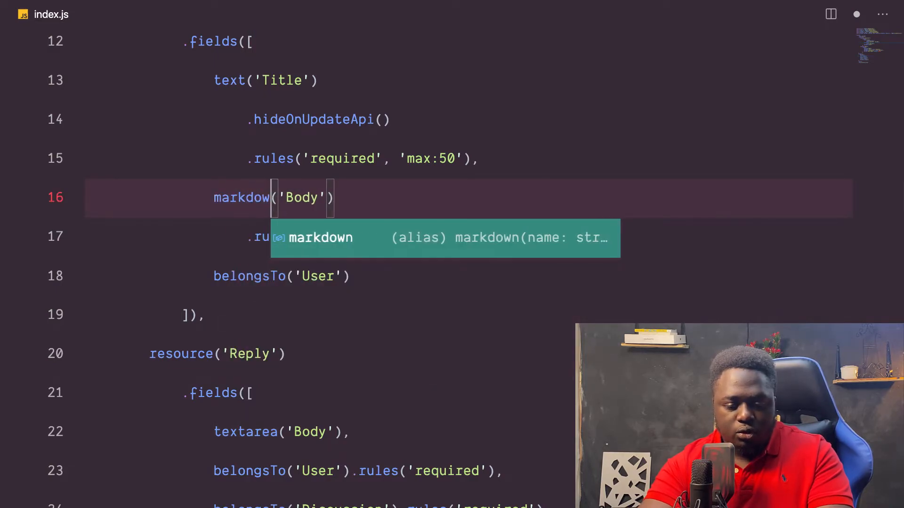
key(Escape)
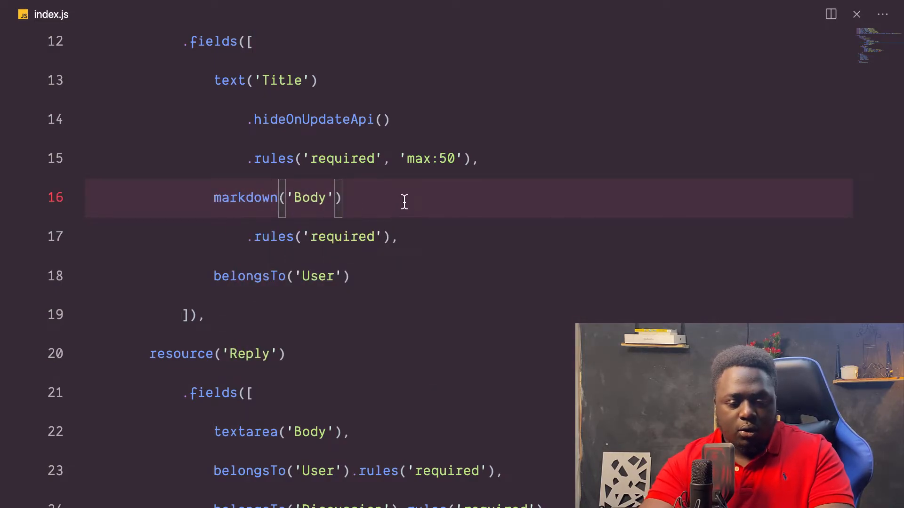
Run yarn dev and switch to the browser to check the Create Discussion form
key(ctrl+grave)
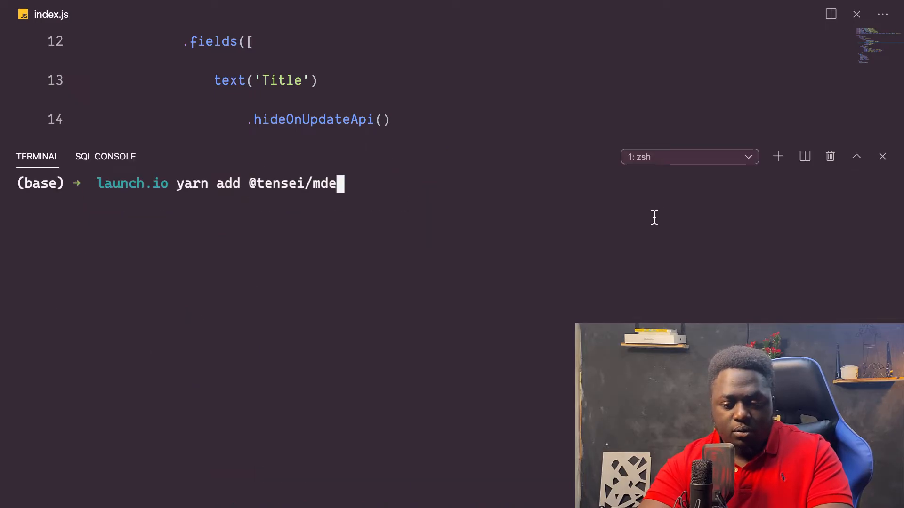
key(ctrl+grave)
key(ctrl+grave)
text(yarn)
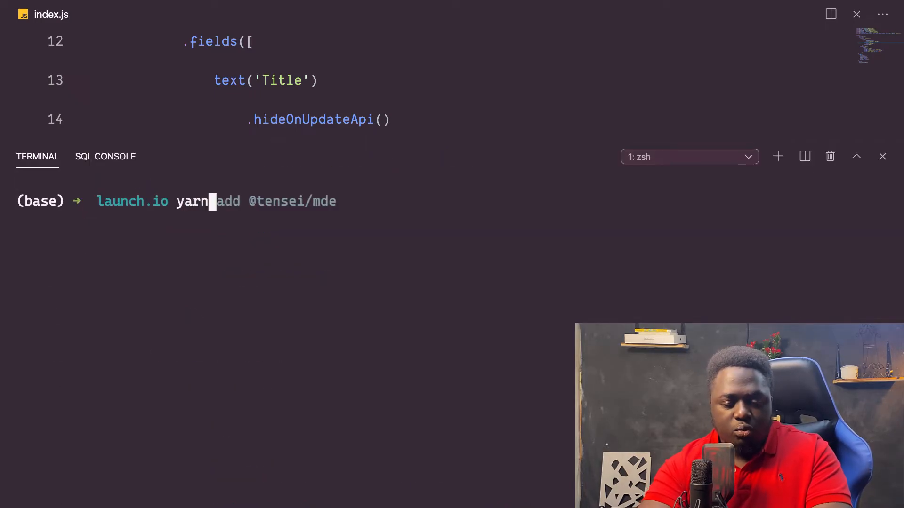
text( dev)
key(Return)
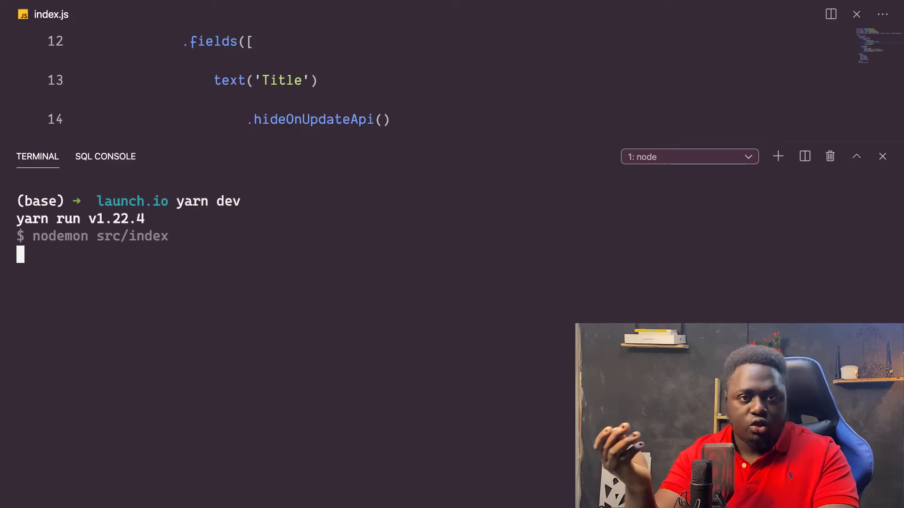
key(ctrl+grave)
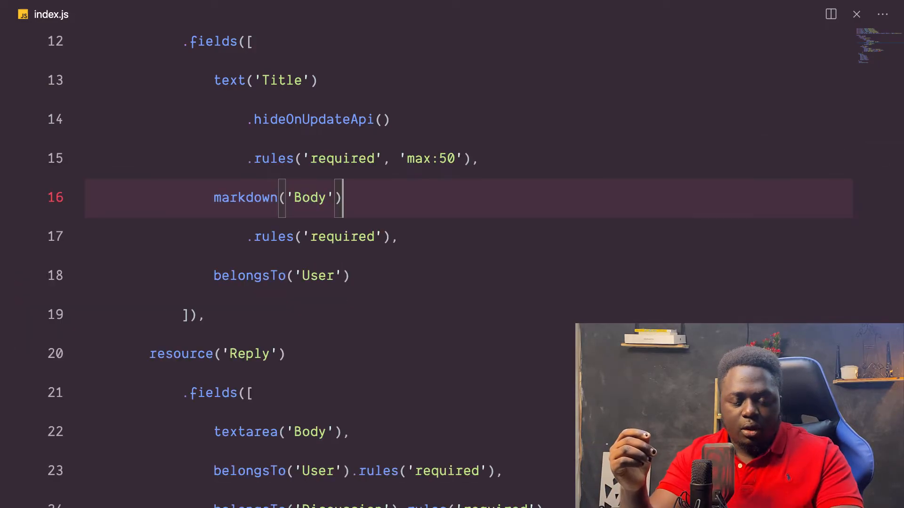
key(ctrl+Right)
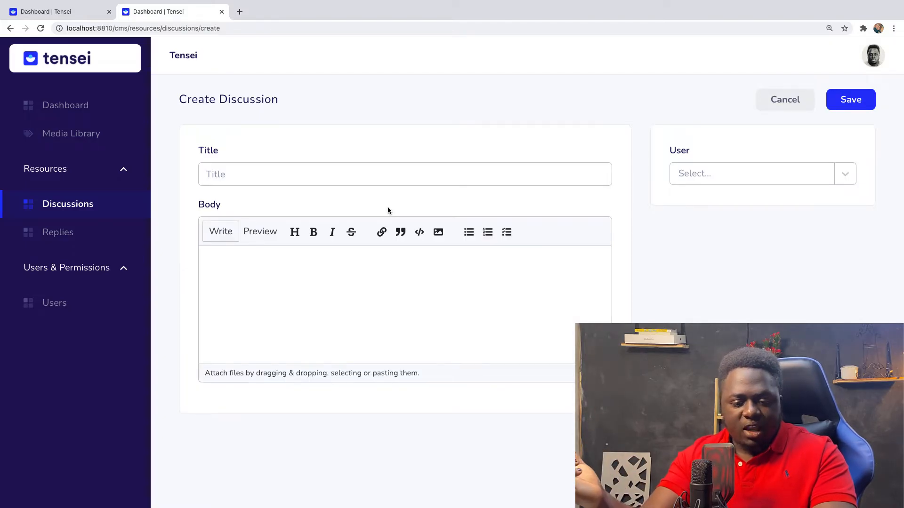
Copy generated sample text from the Lorem Markdownum page in a new tab
key(ctrl+t)
text(lore)
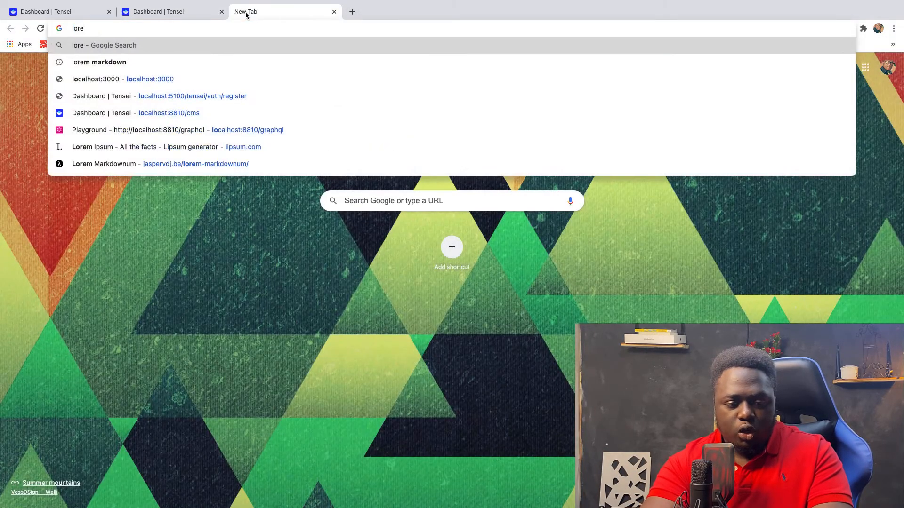
text(m)
click(187, 161)
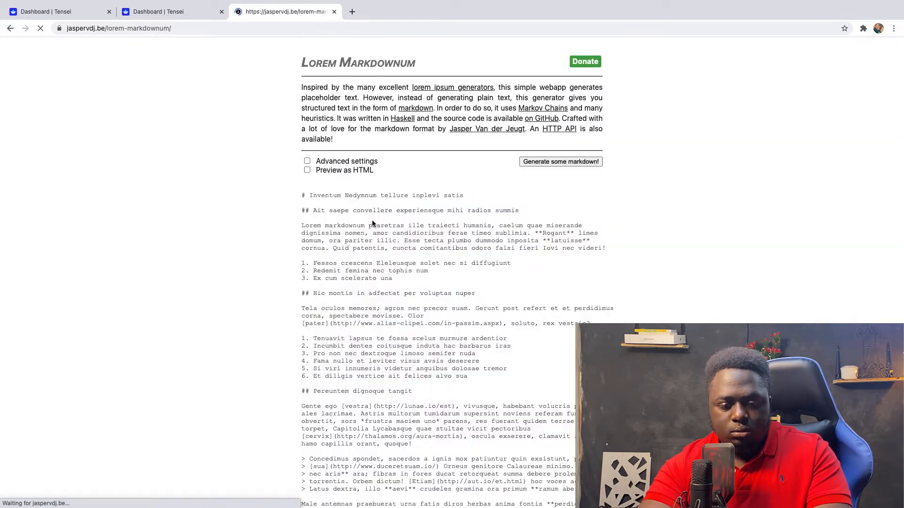
drag(302, 195, 501, 385)
key(ctrl+c)
click(173, 11)
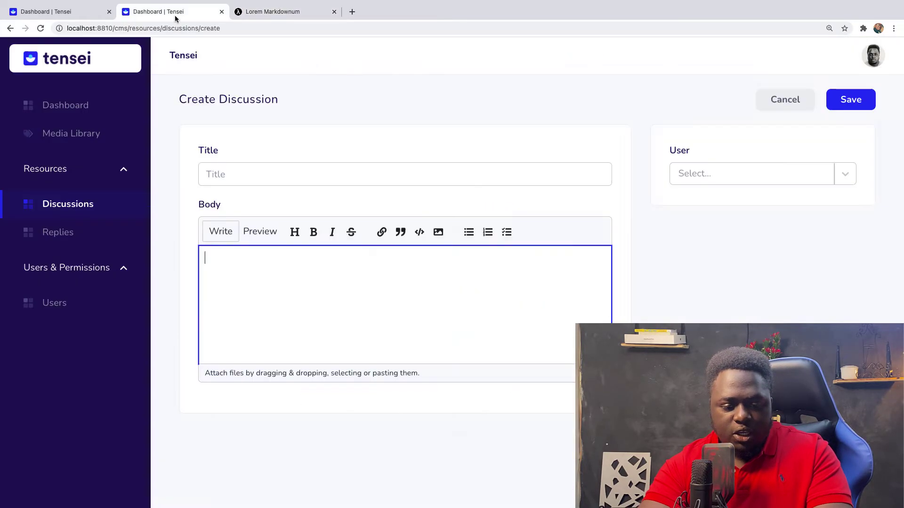
Paste the markdown into the Body editor and preview it rendered as headings and lists
click(261, 232)
click(215, 230)
key(ctrl+v)
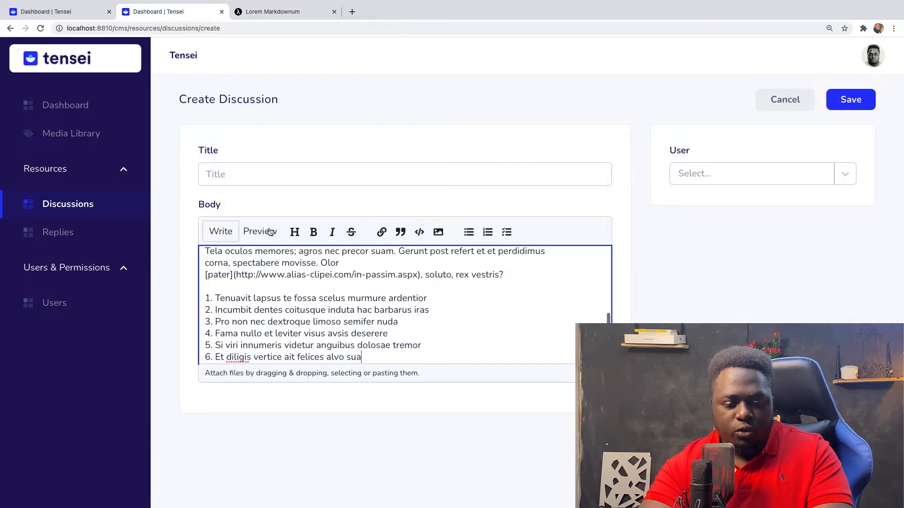
click(254, 231)
click(358, 174)
scroll(358, 296, down, 4)
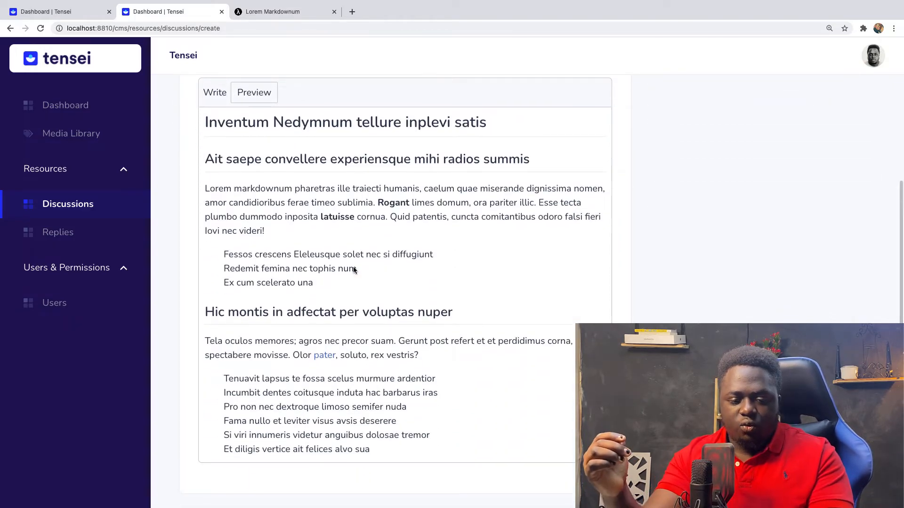
click(213, 91)
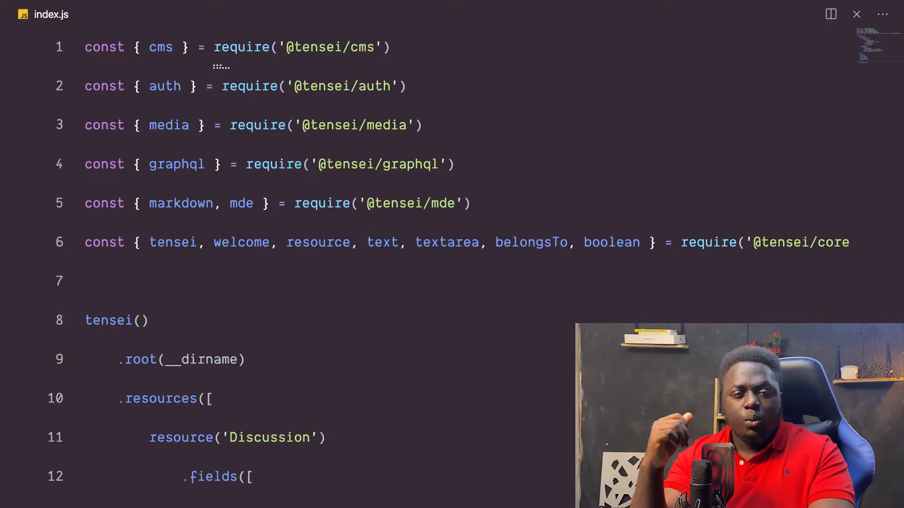
key(ctrl+grave)
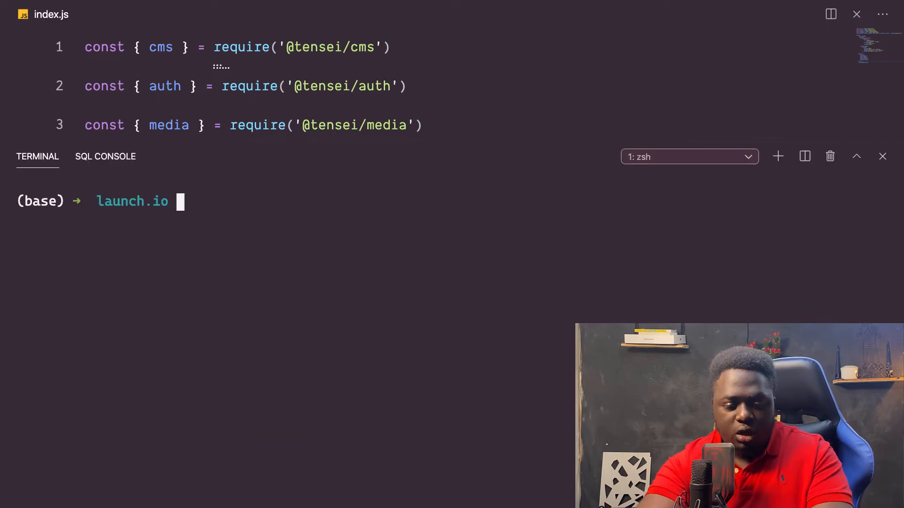
text(yarn)
key(Right)
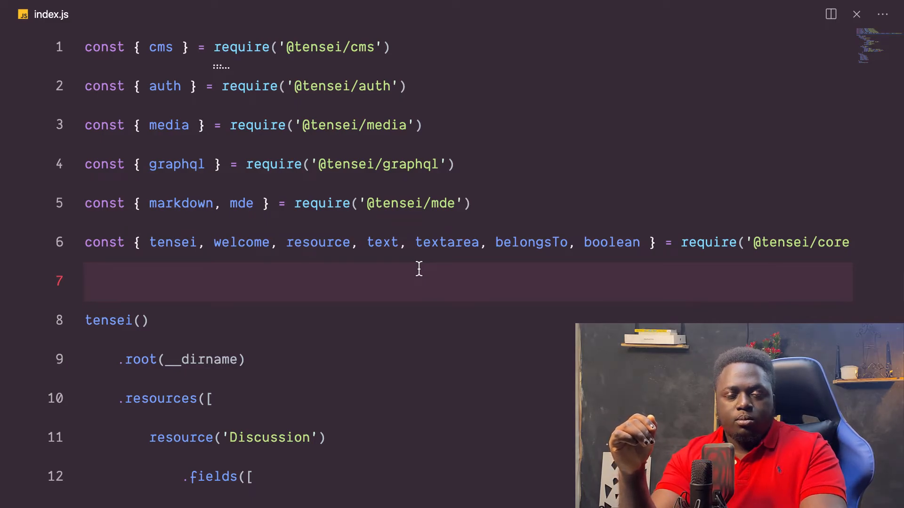
key(ctrl+grave)
text(git ini)
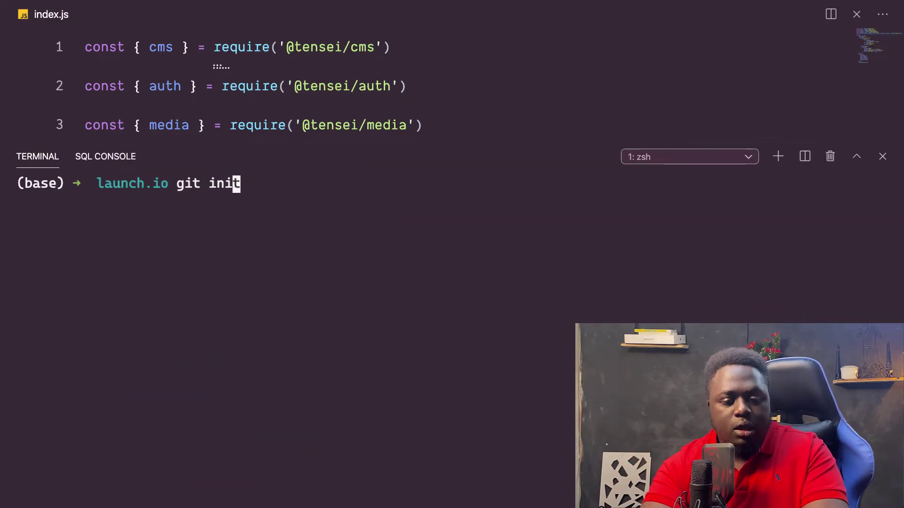
text(t)
key(Return)
text(git a)
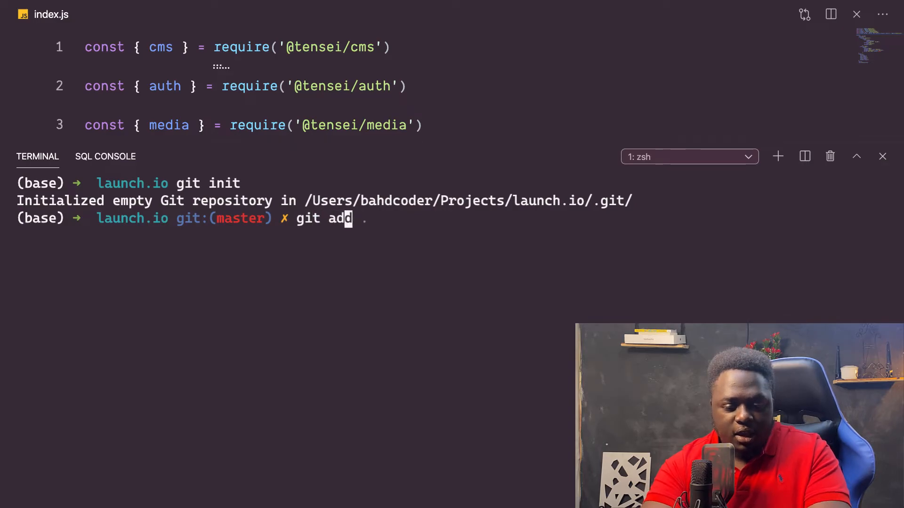
text(d .)
key(Return)
text(commit -m )
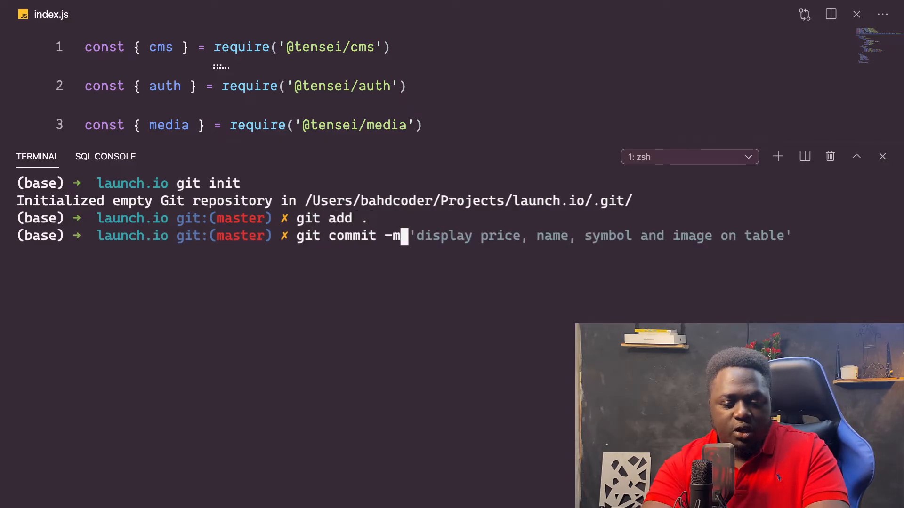
text(':ta)
Commit as ':tada: Initial commit' and add the GitHub repository as the origin remote
key(Right)
key(Return)
text(g)
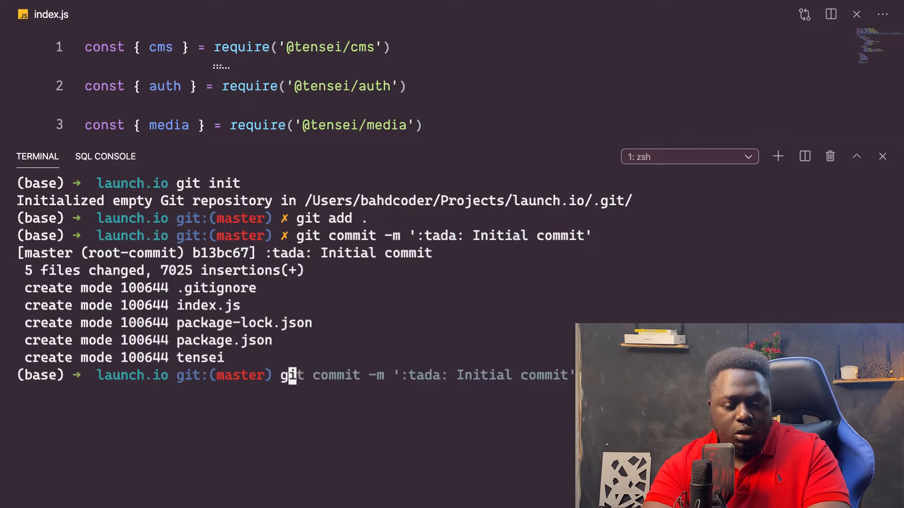
text(it remtoe)
key(BackSpace)
key(BackSpace)
key(BackSpace)
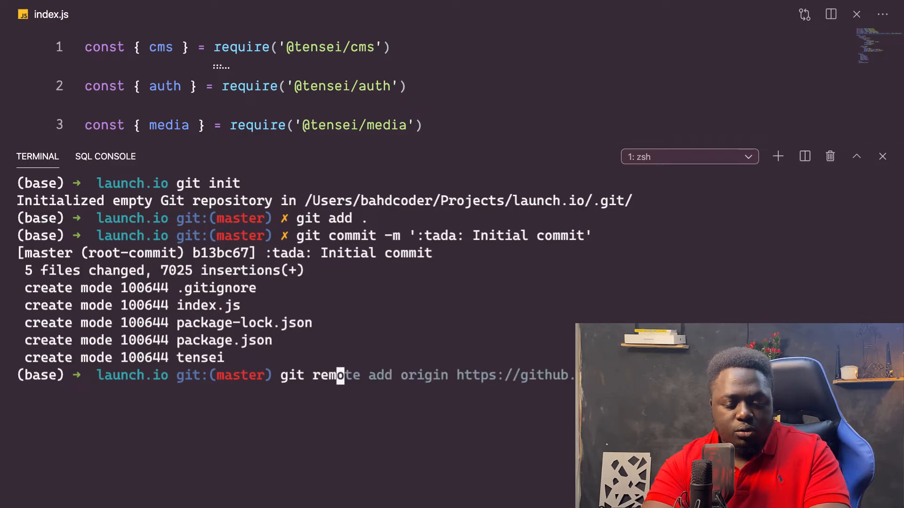
text(ote add origin)
key(Right)
key(Return)
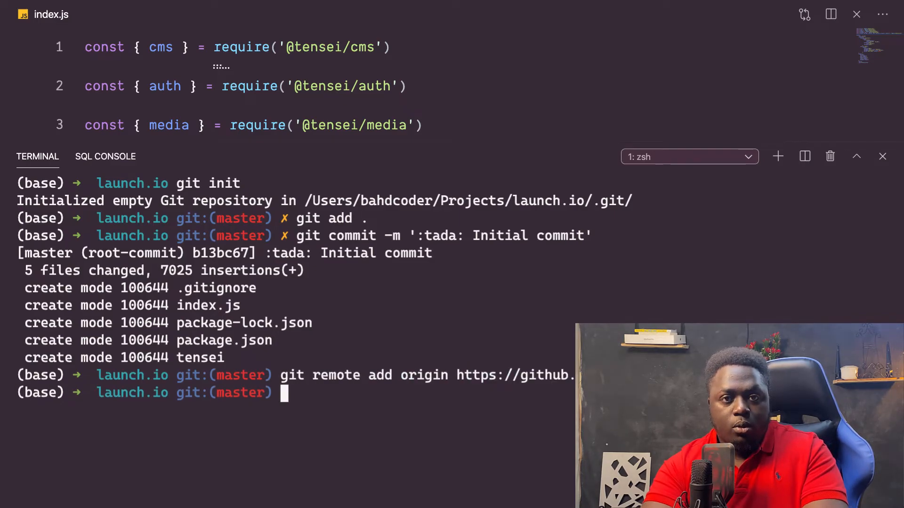
text(git push )
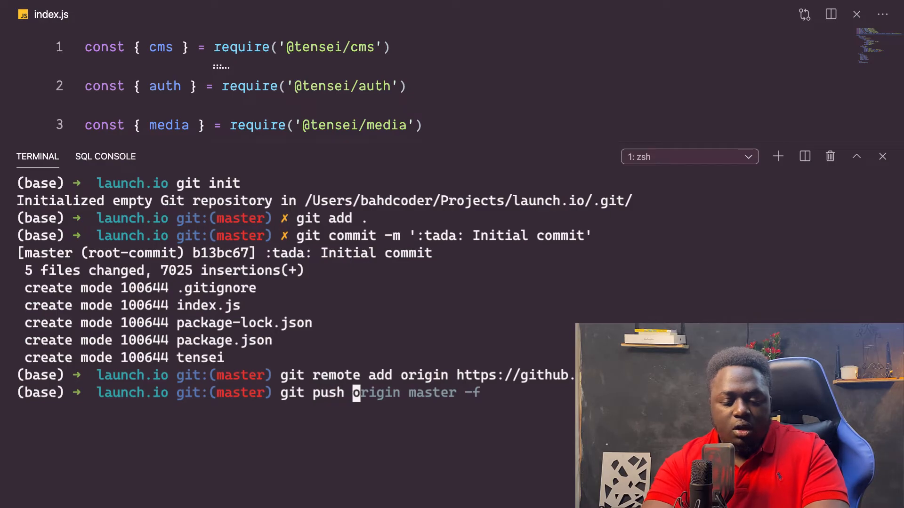
text(origin master -)
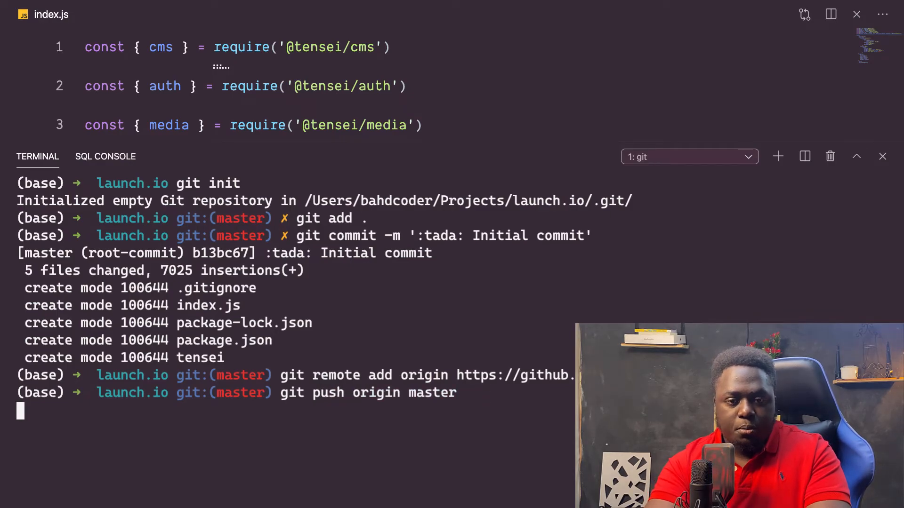
Push master and check the pushed repository on GitHub, then return to the Heroku dashboard
key(super+Tab)
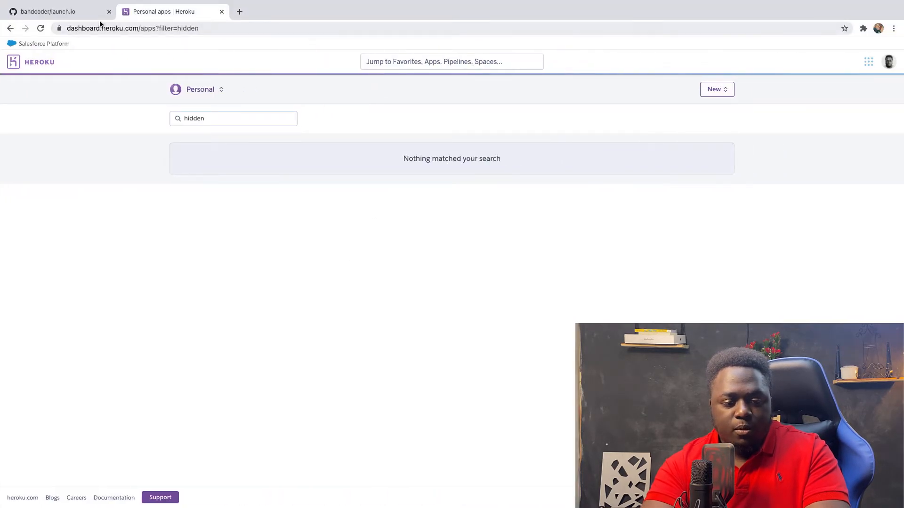
click(57, 11)
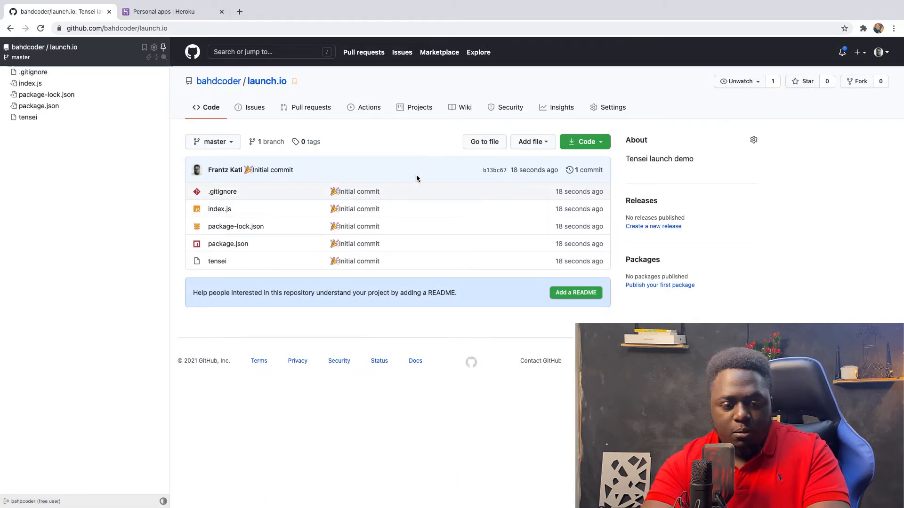
click(162, 11)
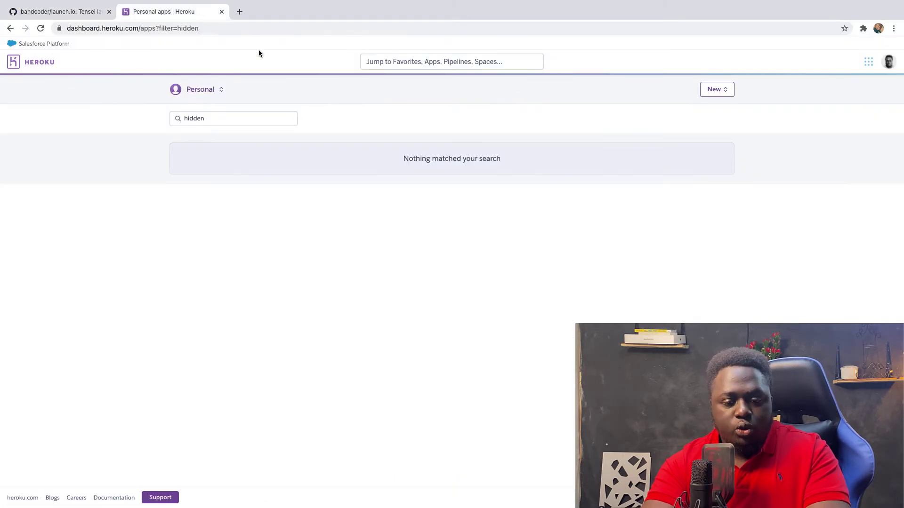
Create a new Heroku app named launch-tensei
click(717, 90)
click(695, 105)
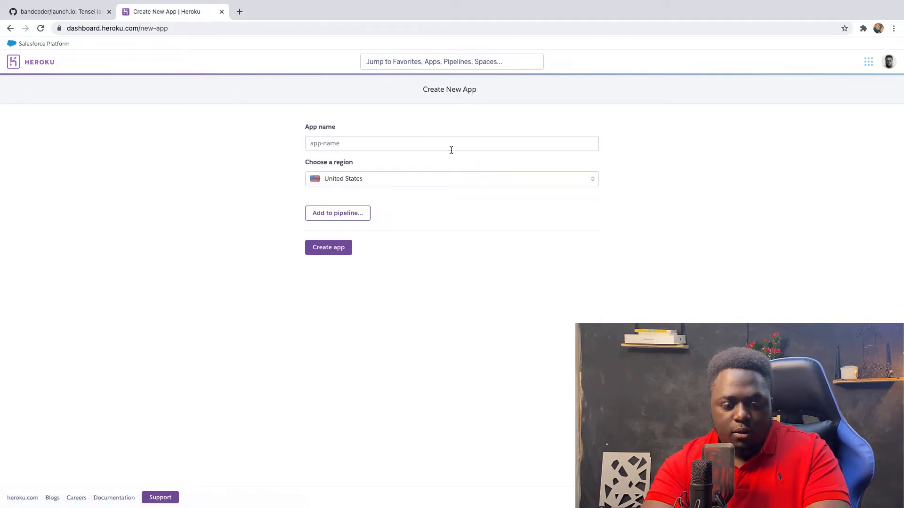
click(451, 148)
text(launch-tensei)
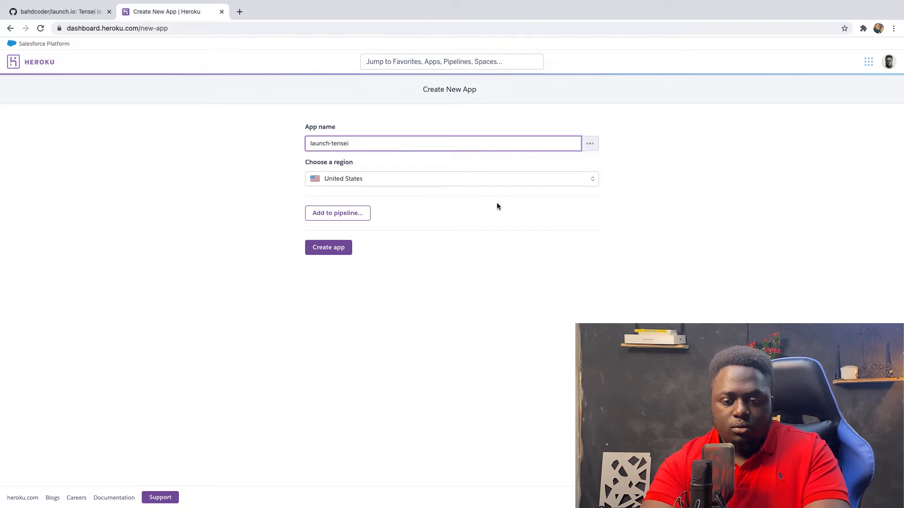
click(342, 259)
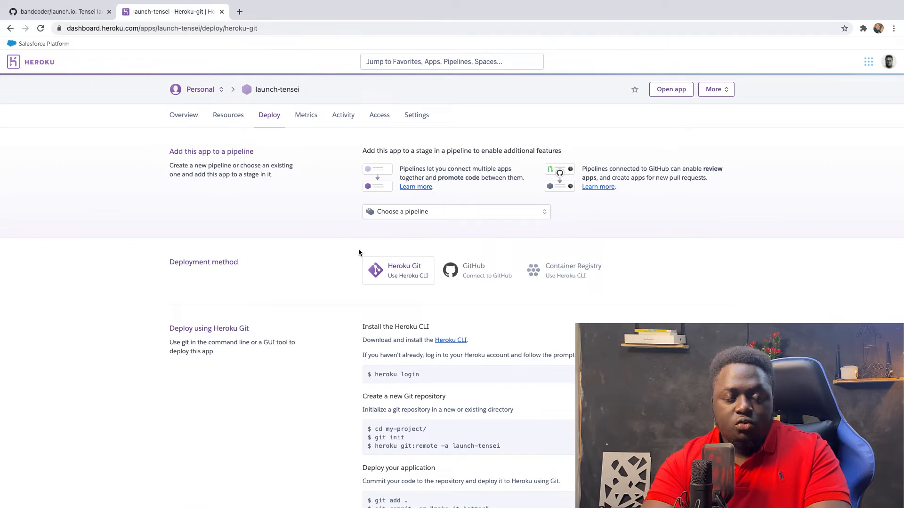
Attach the free Heroku Postgres add-on to launch-tensei from the Resources tab
click(228, 115)
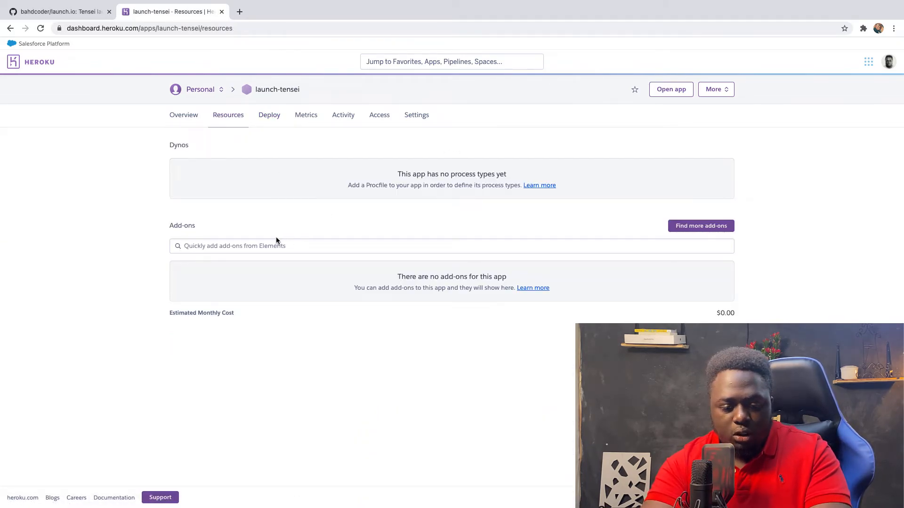
click(277, 245)
text(postgr)
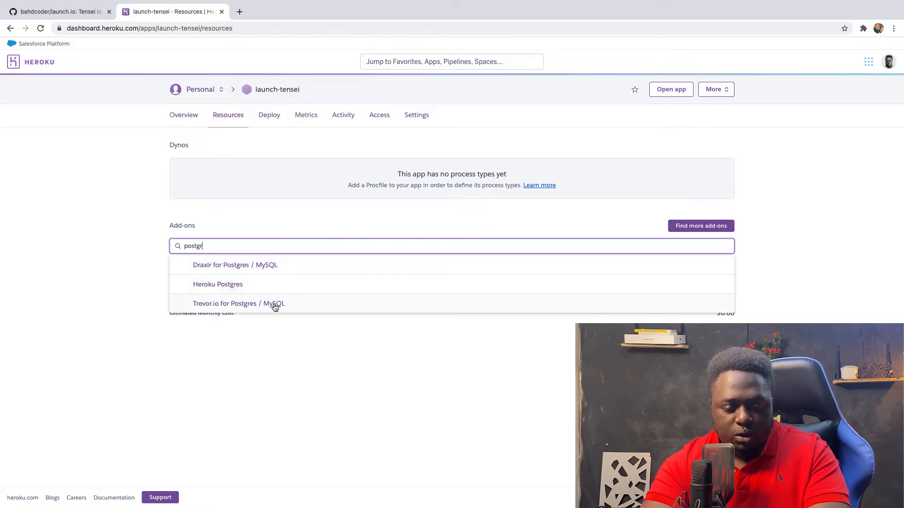
click(231, 285)
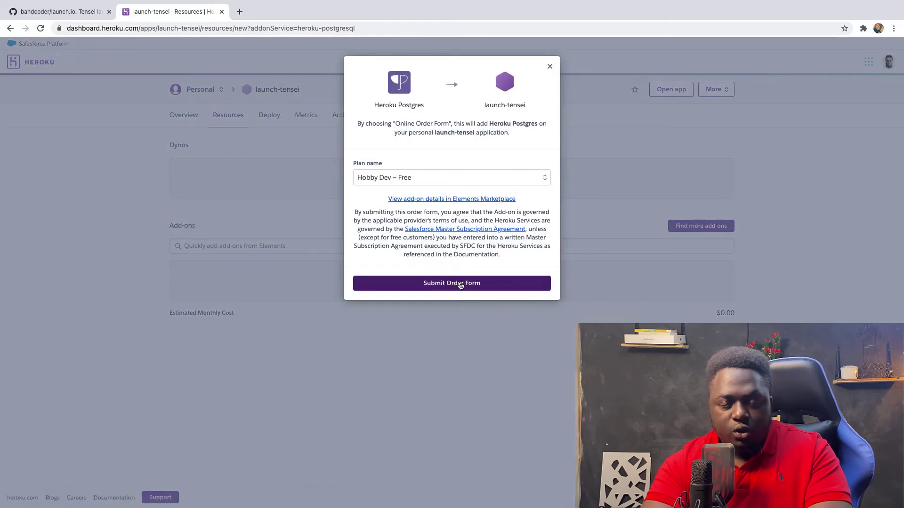
click(452, 286)
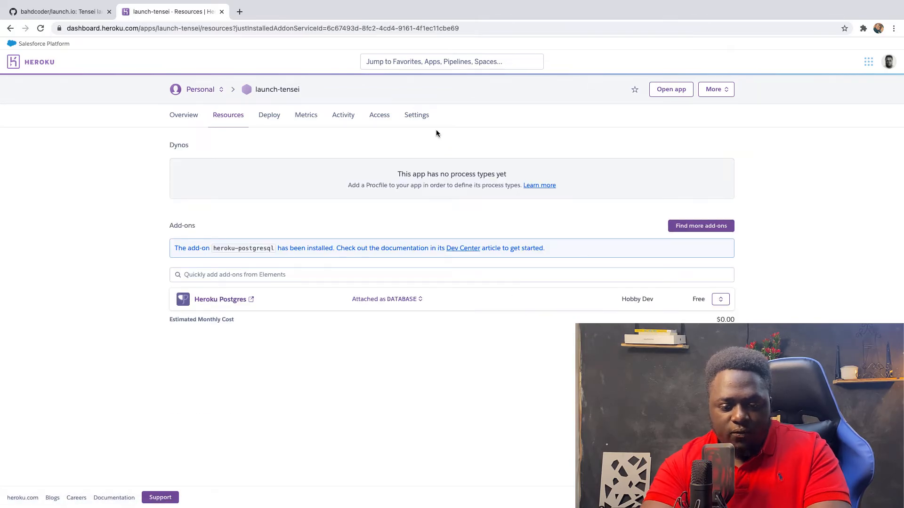
Add a DATABASE_TYPE config var set to postgresql in the app's settings
click(416, 114)
scroll(562, 244, down, 3)
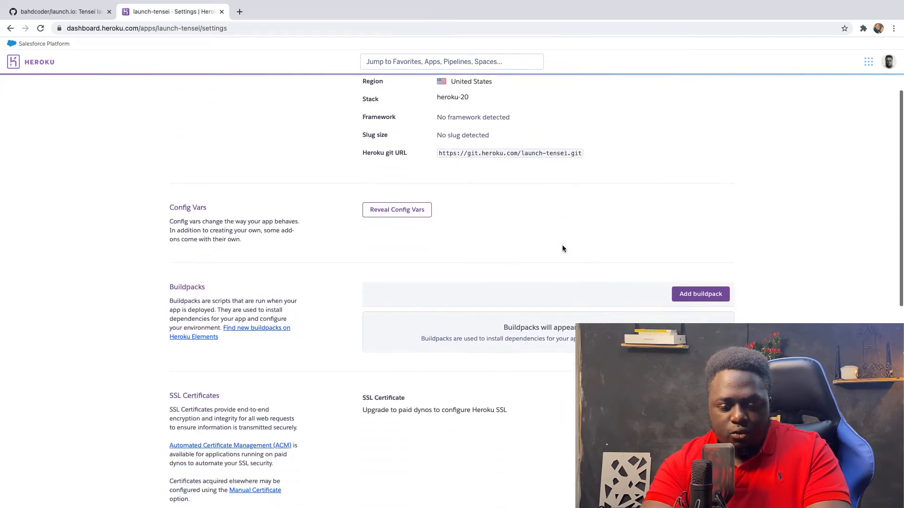
click(419, 210)
scroll(540, 234, down, 1)
scroll(540, 234, down, 1)
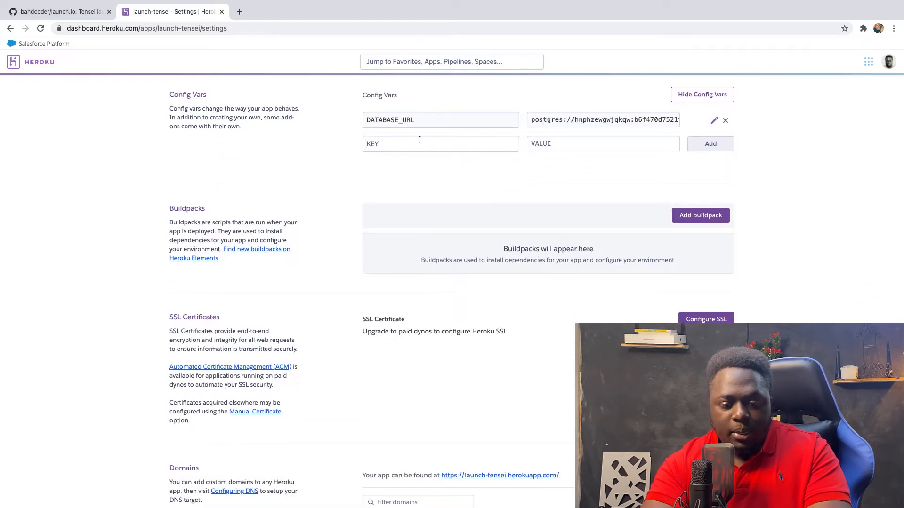
text(DATABASE_TYPE)
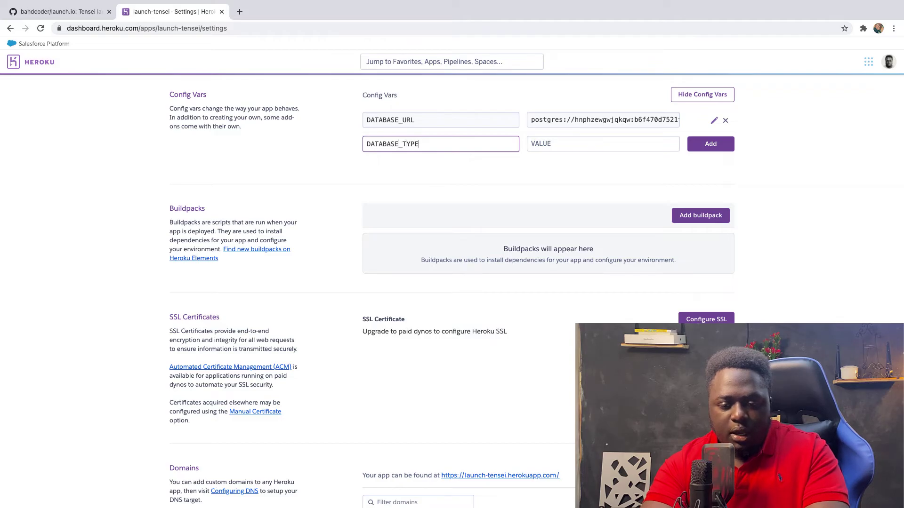
key(Tab)
text(postgre)
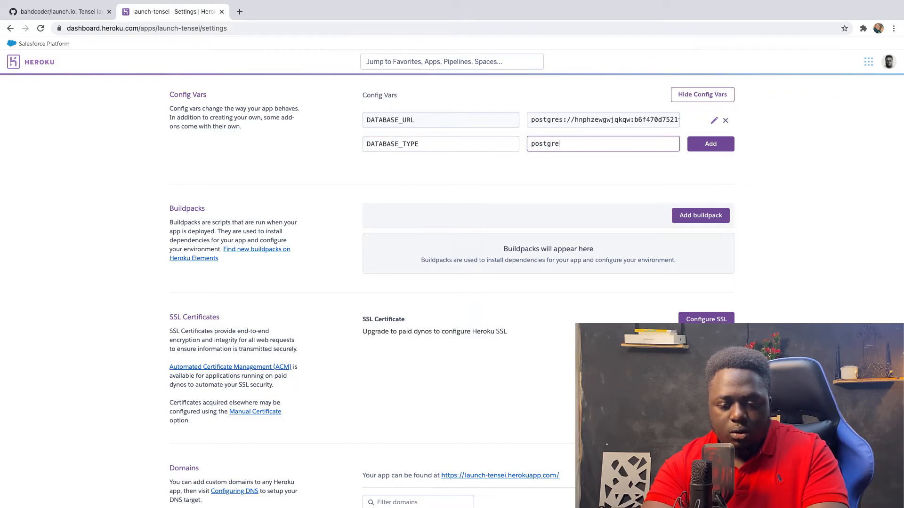
text(sql)
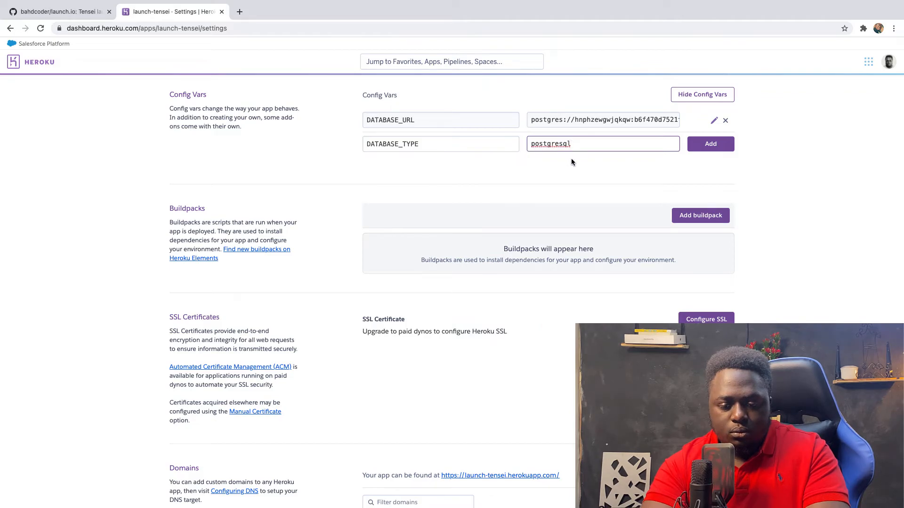
click(710, 144)
scroll(452, 254, up, 5)
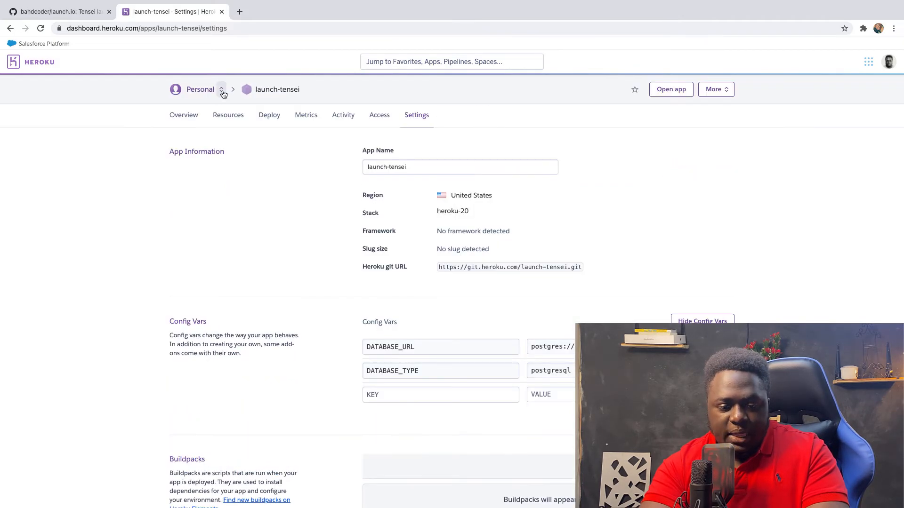
Connect the launch.io GitHub repository as the deploy method and deploy its master branch
click(270, 114)
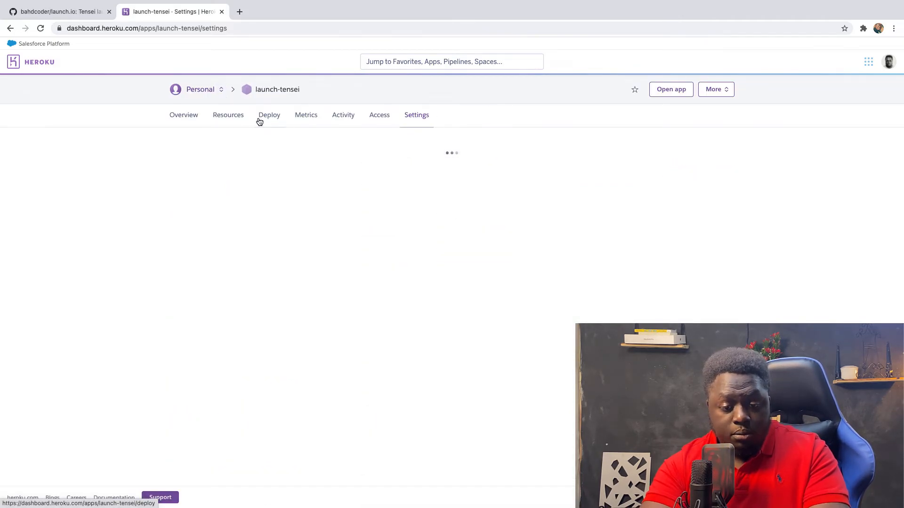
click(480, 273)
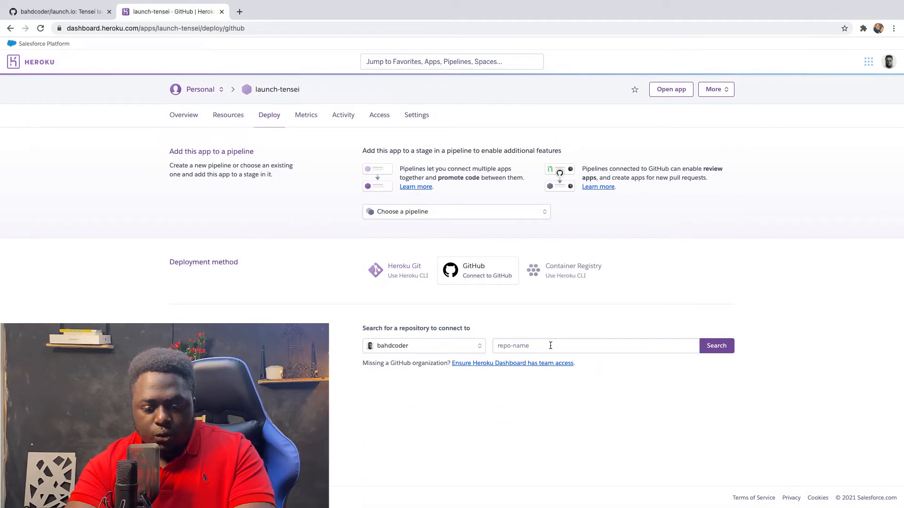
click(549, 345)
text(launch.io)
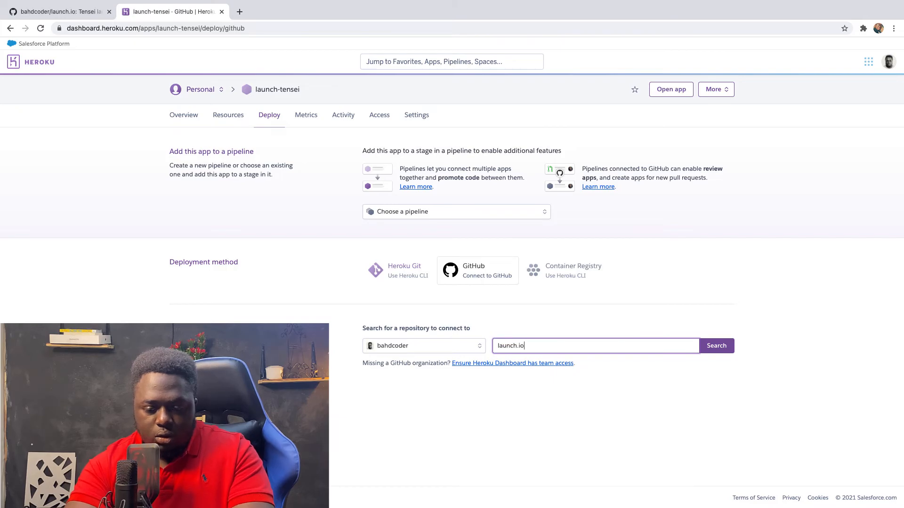
key(Return)
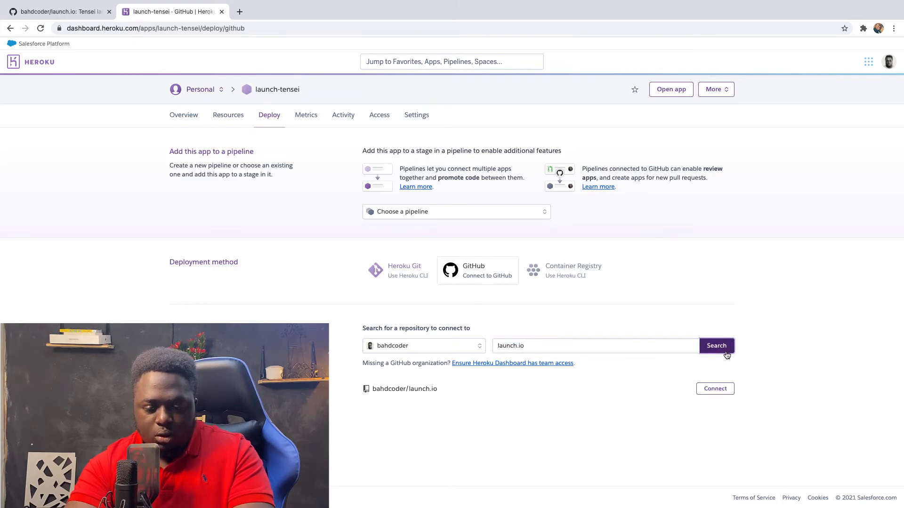
click(714, 388)
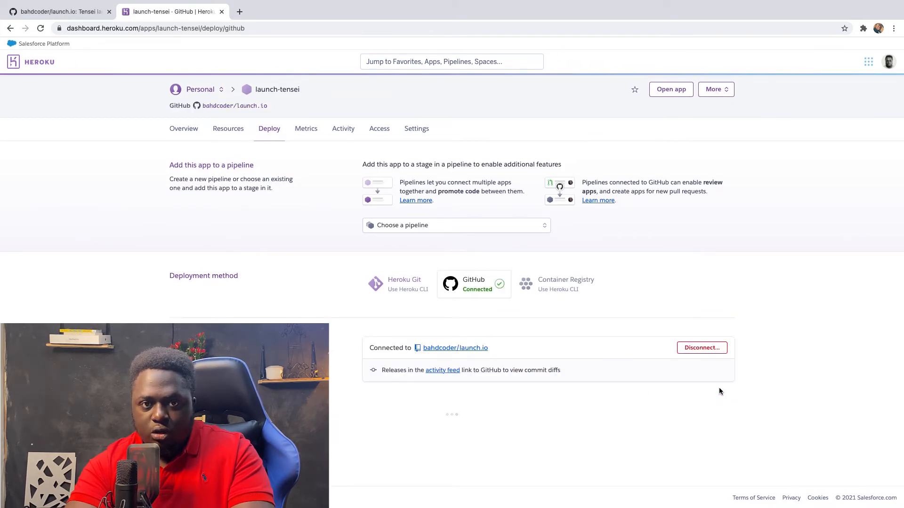
scroll(719, 388, down, 3)
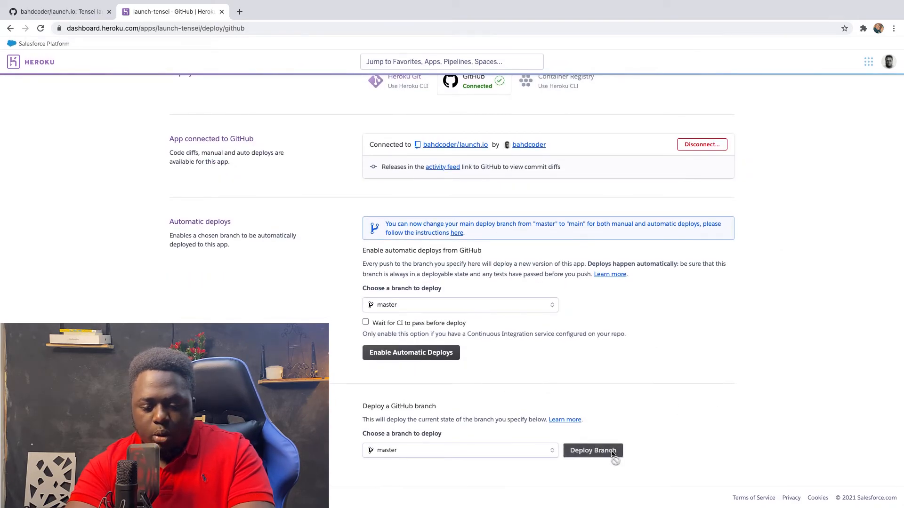
click(593, 450)
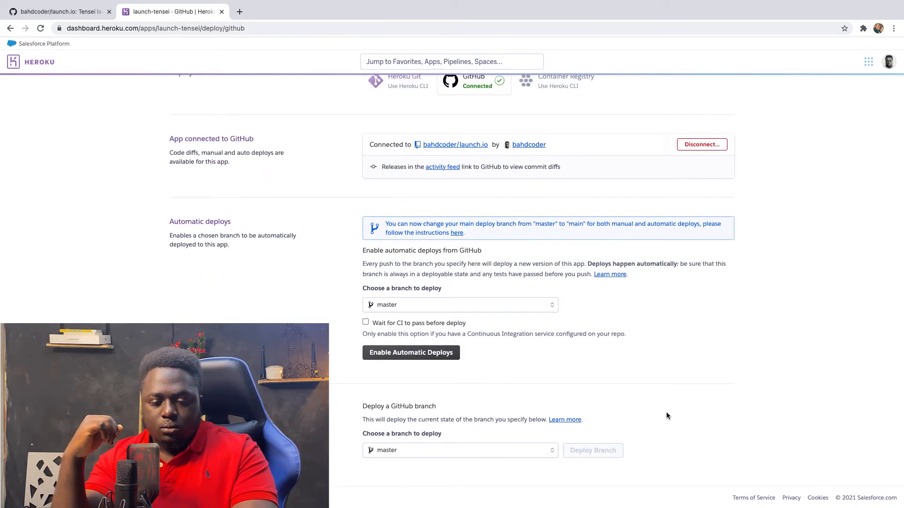
scroll(665, 412, down, 3)
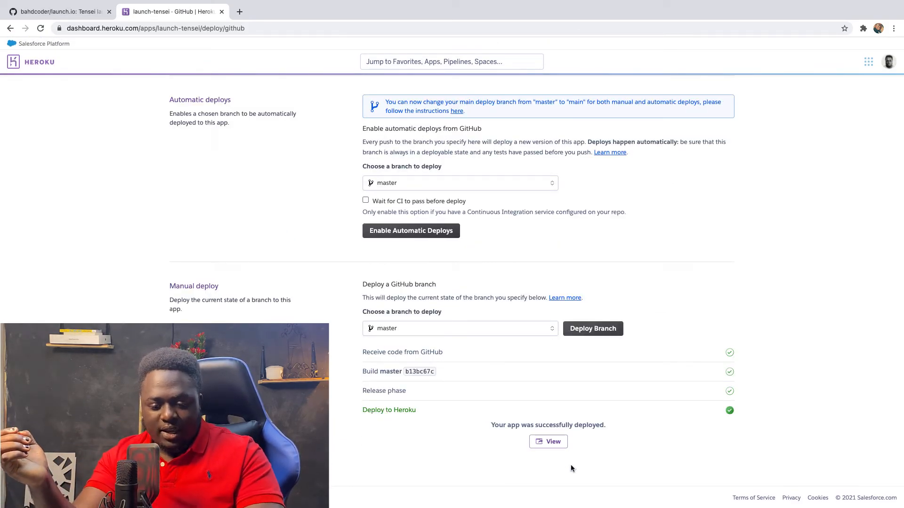
View the deployed launch-tensei.herokuapp.com app and wait for its Tensei welcome page to load
click(548, 441)
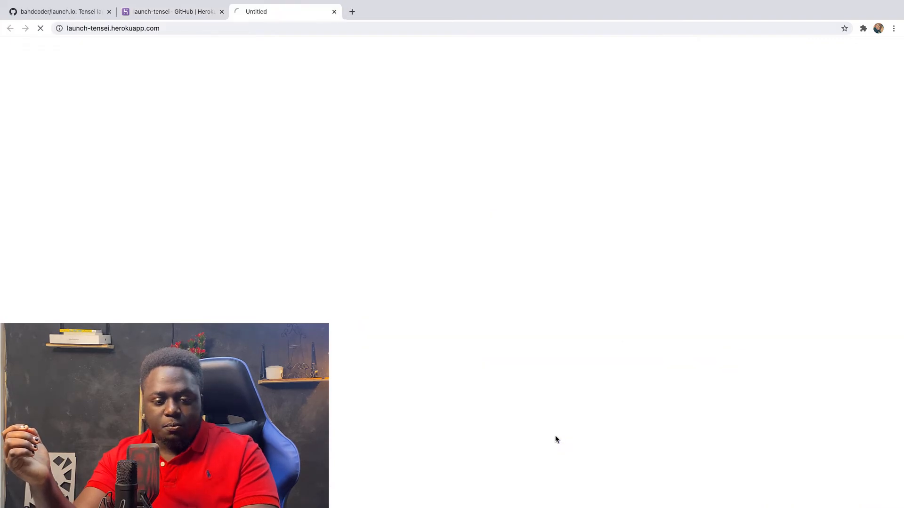